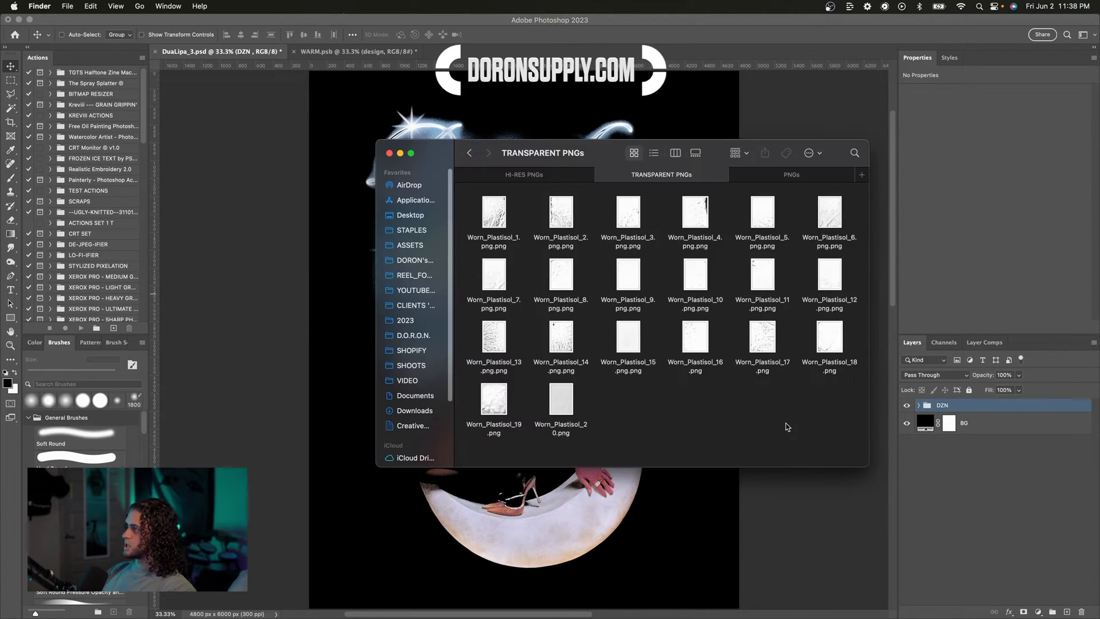
Step: Select all Worn_Plastisol files in the TRANSPARENT PNGs folder and position the Finder window over the design
{"action": "left_click_drag", "start_coordinate": [859, 447], "coordinate": [469, 195]}
{"action": "left_click_drag", "start_coordinate": [601, 150], "coordinate": [584, 120]}
Step: Deselect the texture files and switch Finder to the HI-RES PNGs folder
{"action": "left_click", "coordinate": [813, 404]}
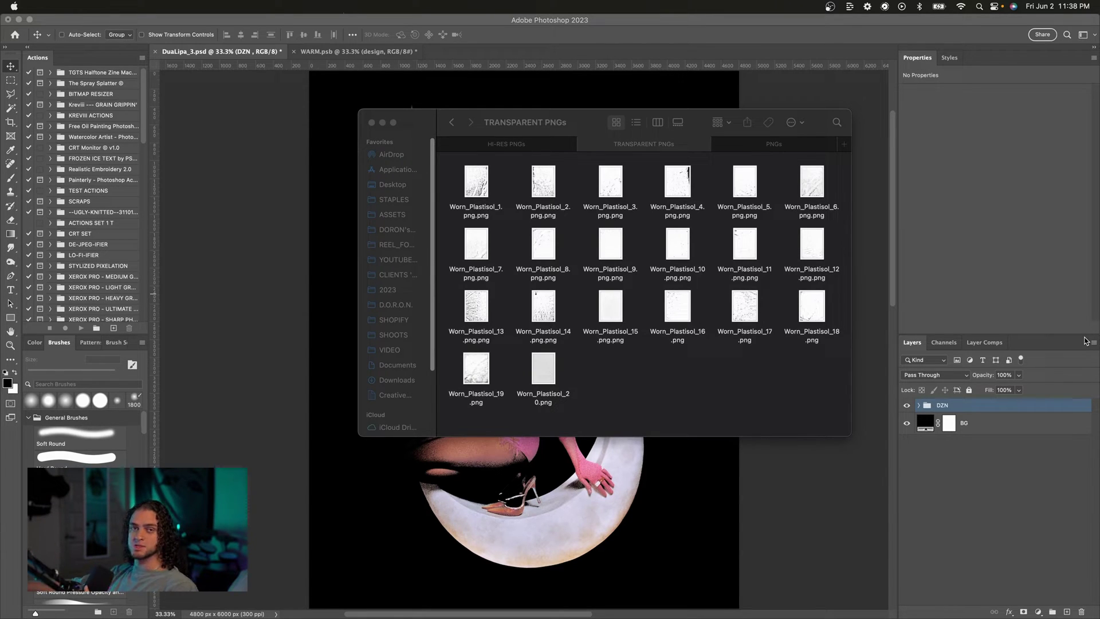
{"action": "left_click", "coordinate": [743, 405]}
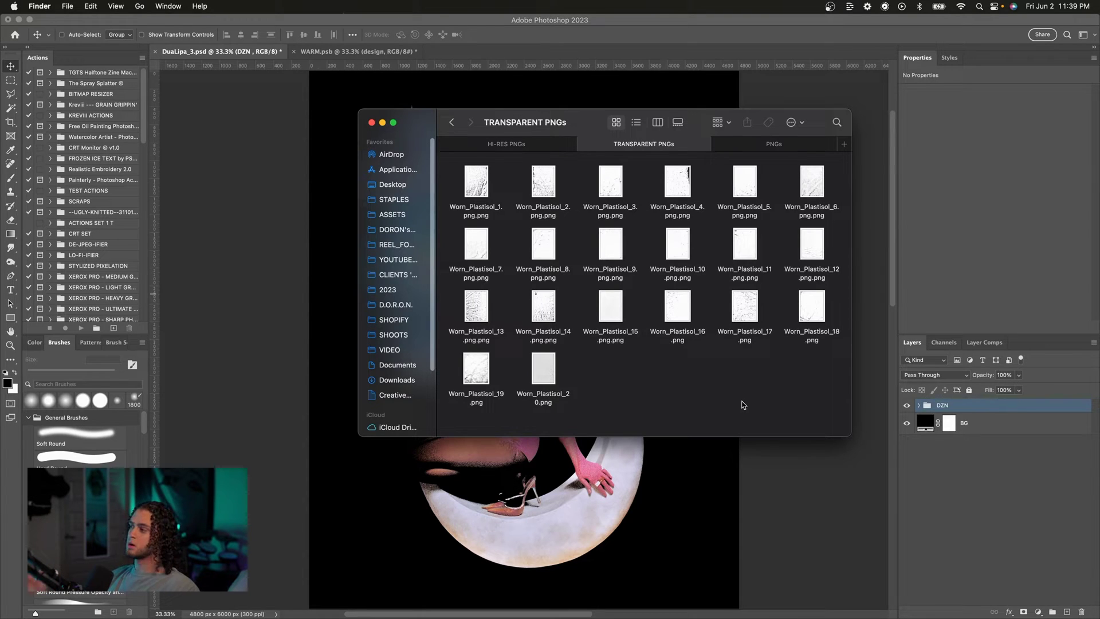
{"action": "left_click", "coordinate": [1094, 338]}
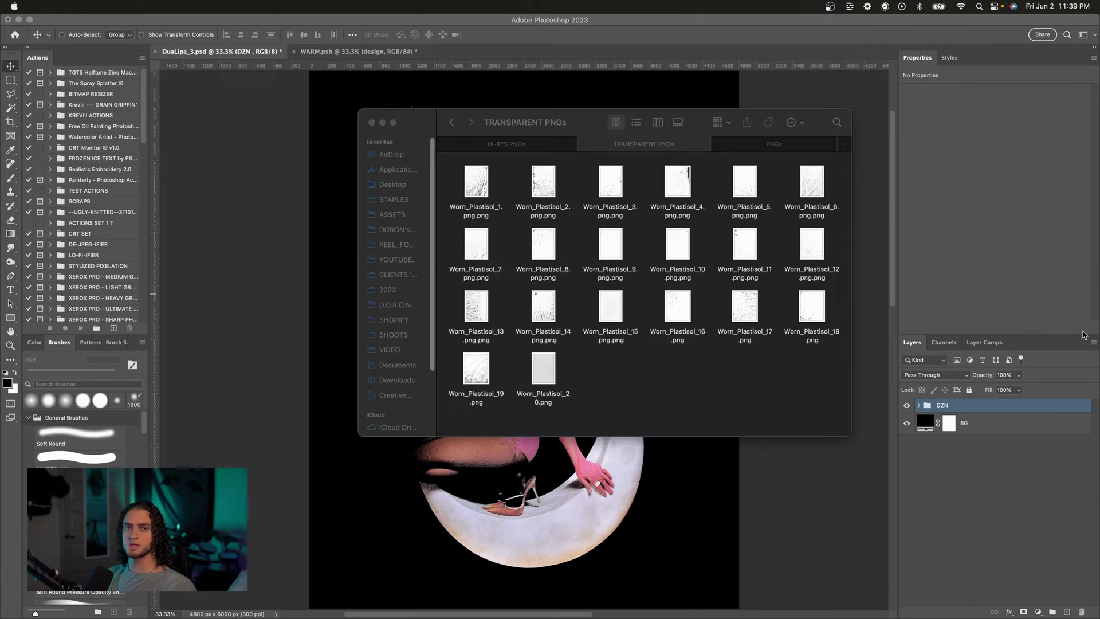
{"action": "left_click", "coordinate": [787, 403]}
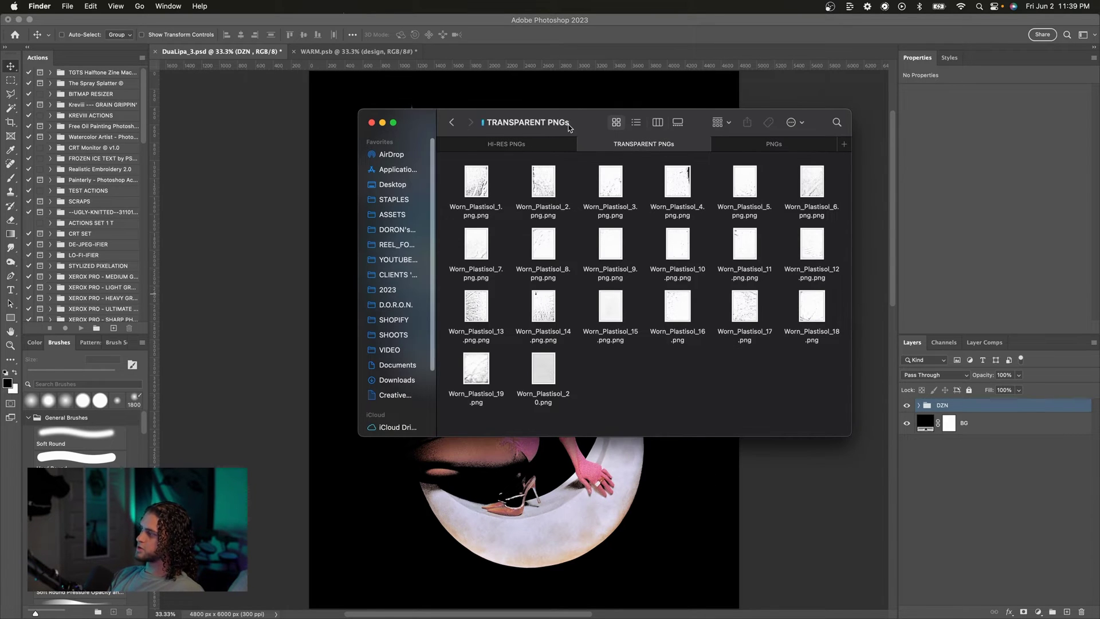
{"action": "left_click_drag", "start_coordinate": [568, 123], "coordinate": [683, 127]}
{"action": "left_click", "coordinate": [666, 146]}
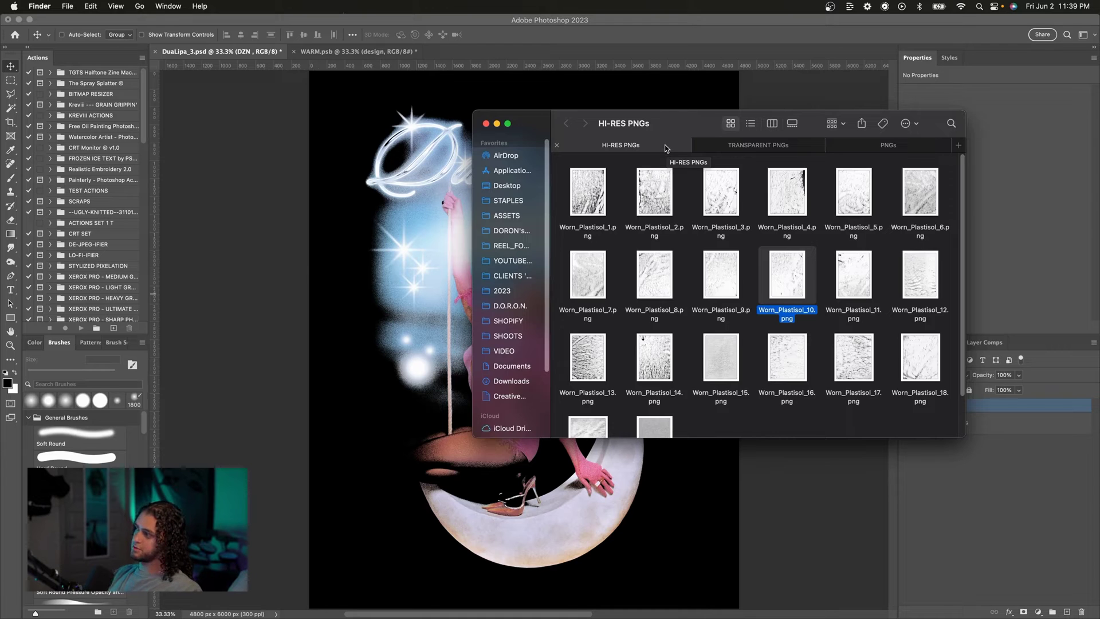
Step: Drag Worn_Plastisol_9 from the HI-RES PNGs folder onto the Dua Lipa poster
{"action": "left_click_drag", "start_coordinate": [665, 146], "coordinate": [728, 124]}
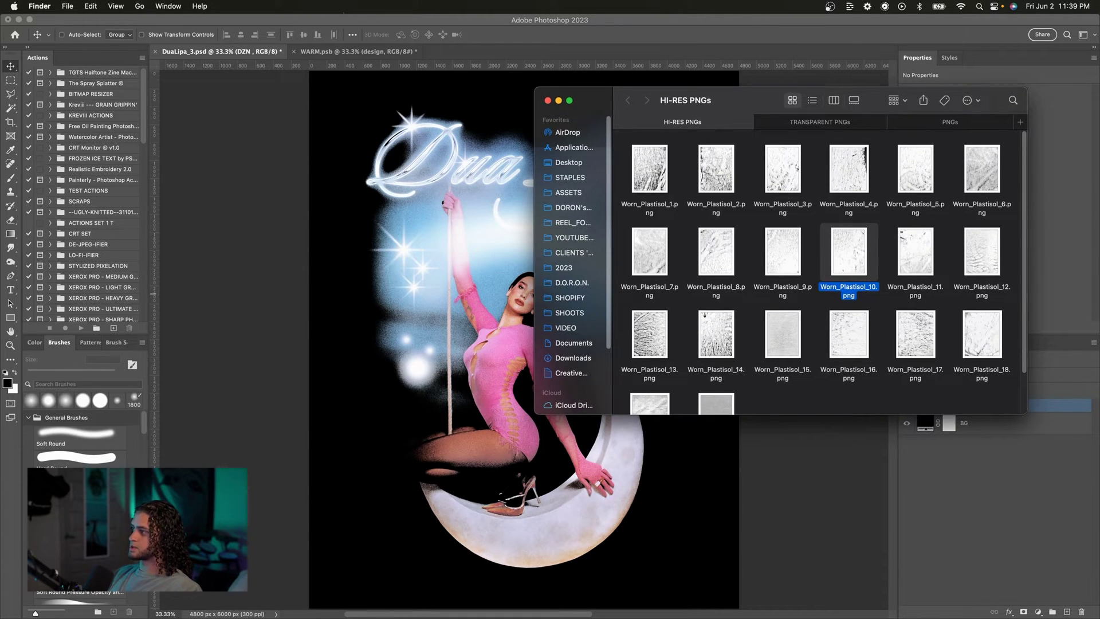
{"action": "left_click", "coordinate": [817, 396]}
{"action": "mouse_move", "coordinate": [735, 100]}
{"action": "left_mouse_down"}
{"action": "mouse_move", "coordinate": [725, 68]}
{"action": "mouse_move", "coordinate": [760, 127]}
{"action": "mouse_move", "coordinate": [782, 97]}
{"action": "mouse_move", "coordinate": [685, 80]}
{"action": "mouse_move", "coordinate": [776, 103]}
{"action": "mouse_move", "coordinate": [738, 102]}
{"action": "left_mouse_up"}
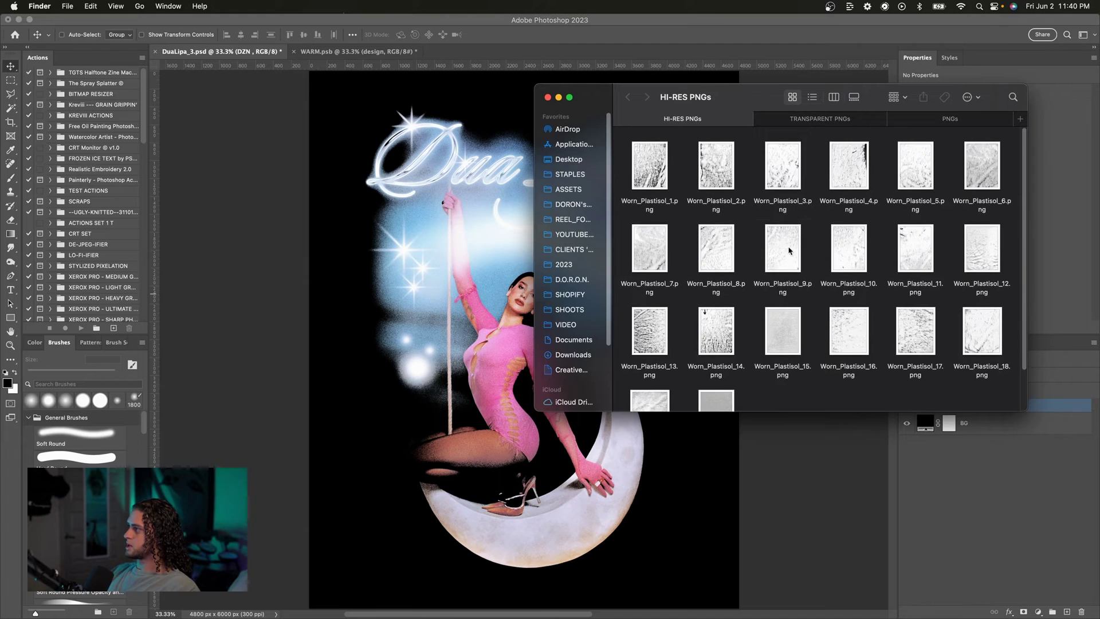
{"action": "left_click_drag", "start_coordinate": [779, 244], "coordinate": [477, 302]}
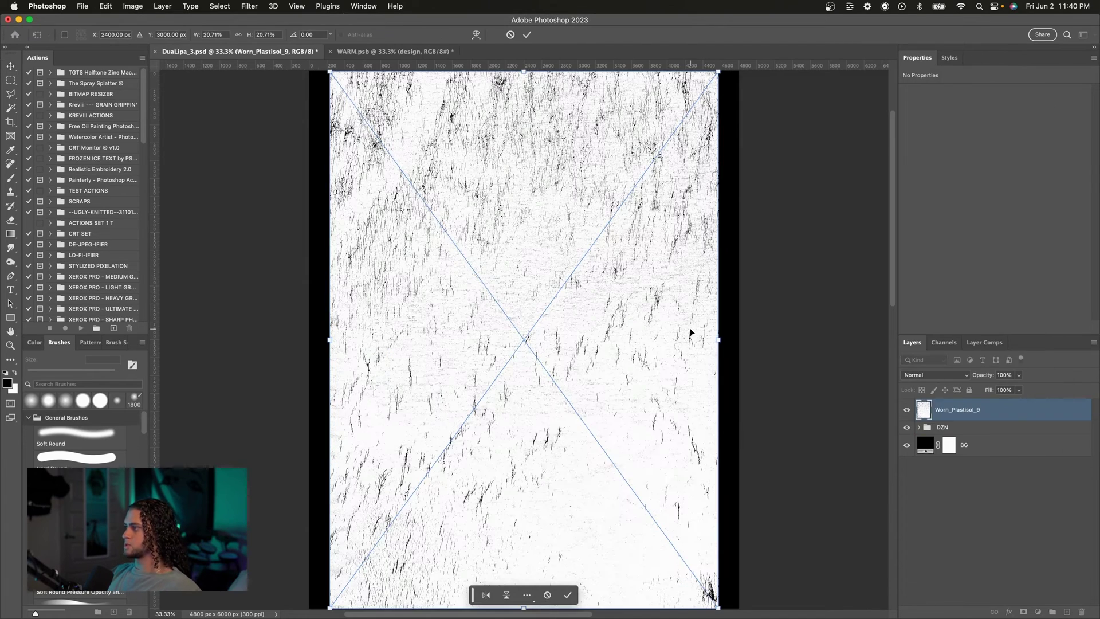
Step: Stretch Worn_Plastisol_9 across the canvas and blend it in Multiply mode
{"action": "mouse_move", "coordinate": [718, 336]}
{"action": "left_mouse_down"}
{"action": "mouse_move", "coordinate": [734, 321]}
{"action": "mouse_move", "coordinate": [727, 339]}
{"action": "left_mouse_up"}
{"action": "key", "text": "Return"}
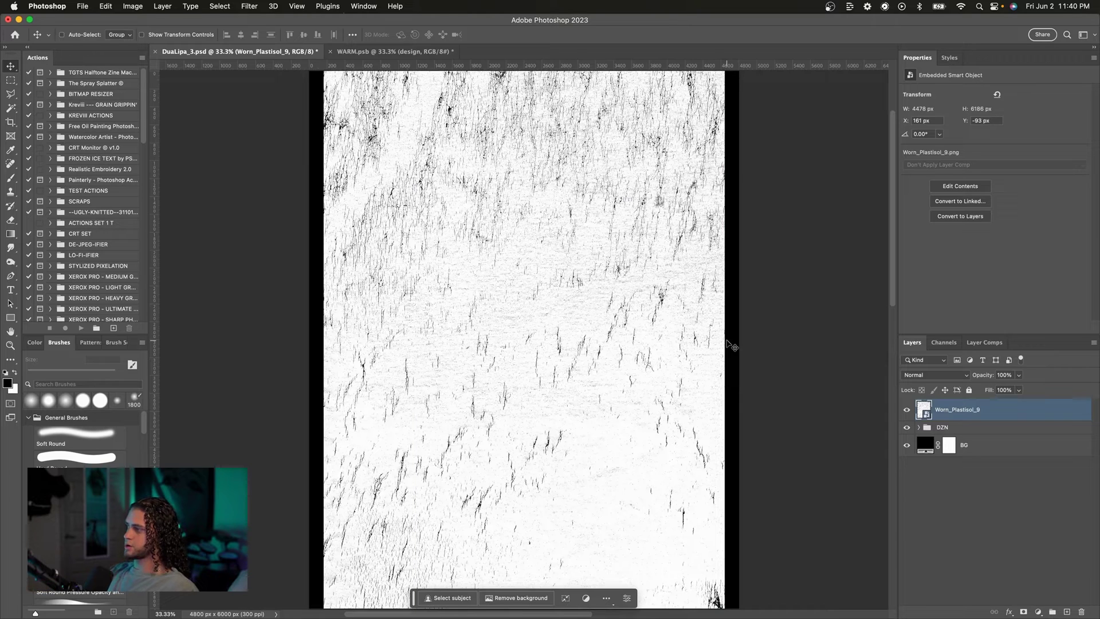
{"action": "left_click", "coordinate": [918, 376]}
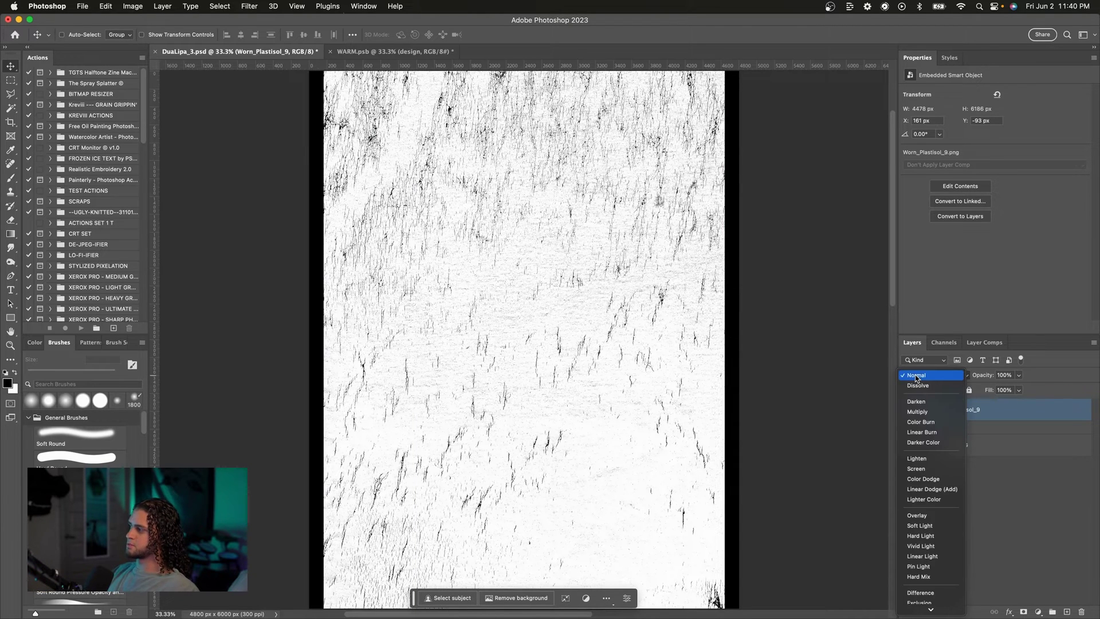
{"action": "left_click", "coordinate": [918, 411]}
Step: Zoom in to inspect the cracked texture, then select the BG background layer
{"action": "scroll", "coordinate": [678, 326], "scroll_direction": "up", "scroll_amount": 1}
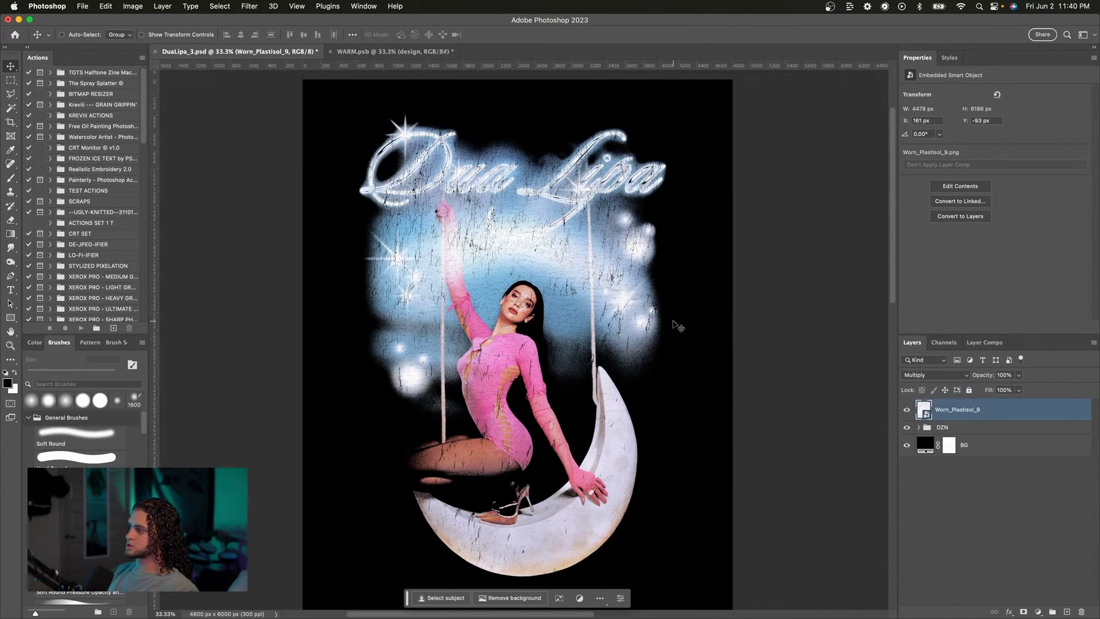
{"action": "scroll", "coordinate": [678, 326], "scroll_direction": "down", "scroll_amount": 2}
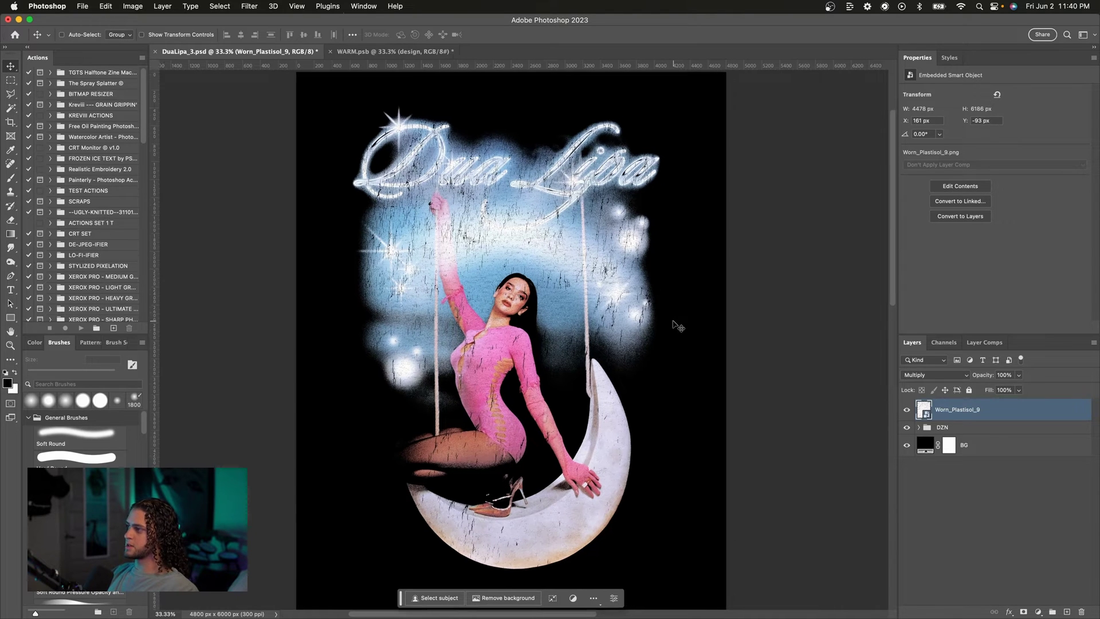
{"action": "scroll", "coordinate": [805, 355], "scroll_direction": "up", "scroll_amount": 1}
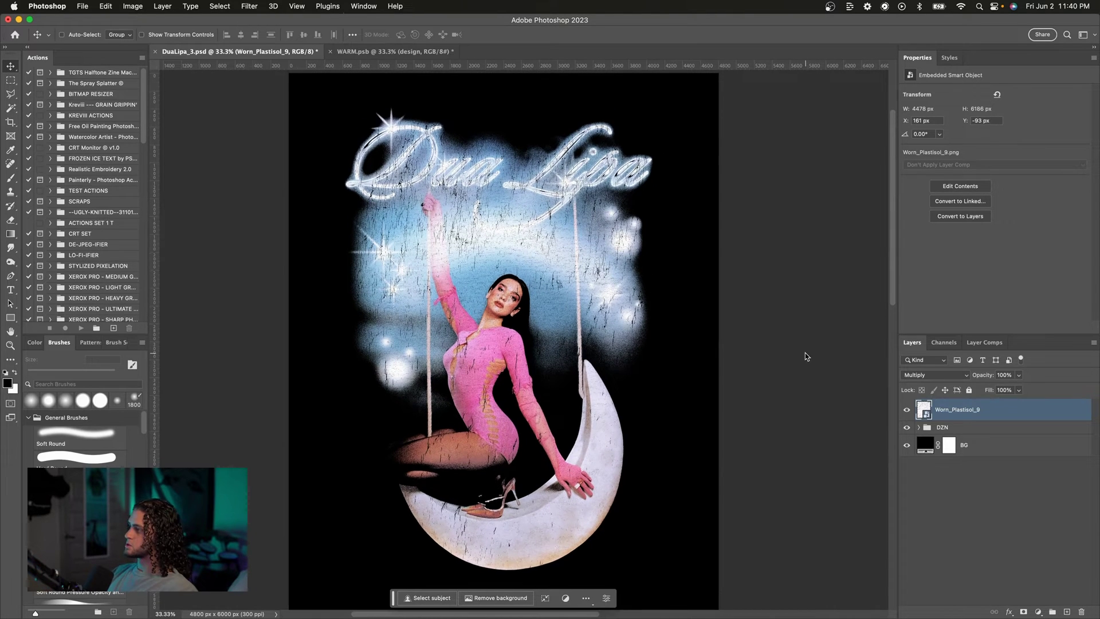
{"action": "scroll", "coordinate": [805, 353], "scroll_direction": "up", "scroll_amount": 2}
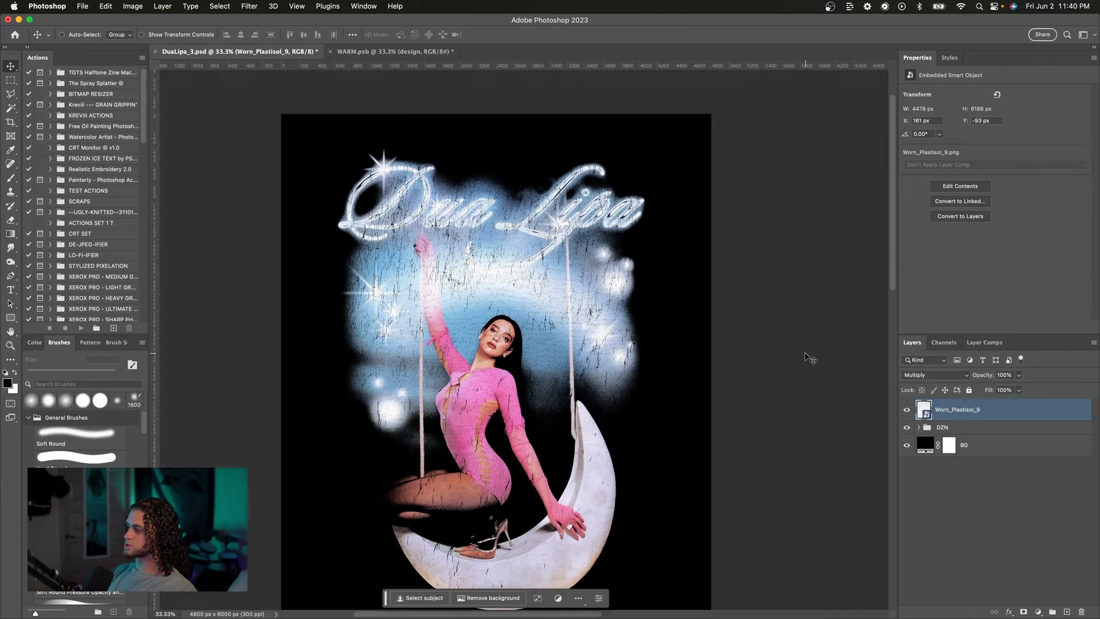
{"action": "key", "text": "super+equal"}
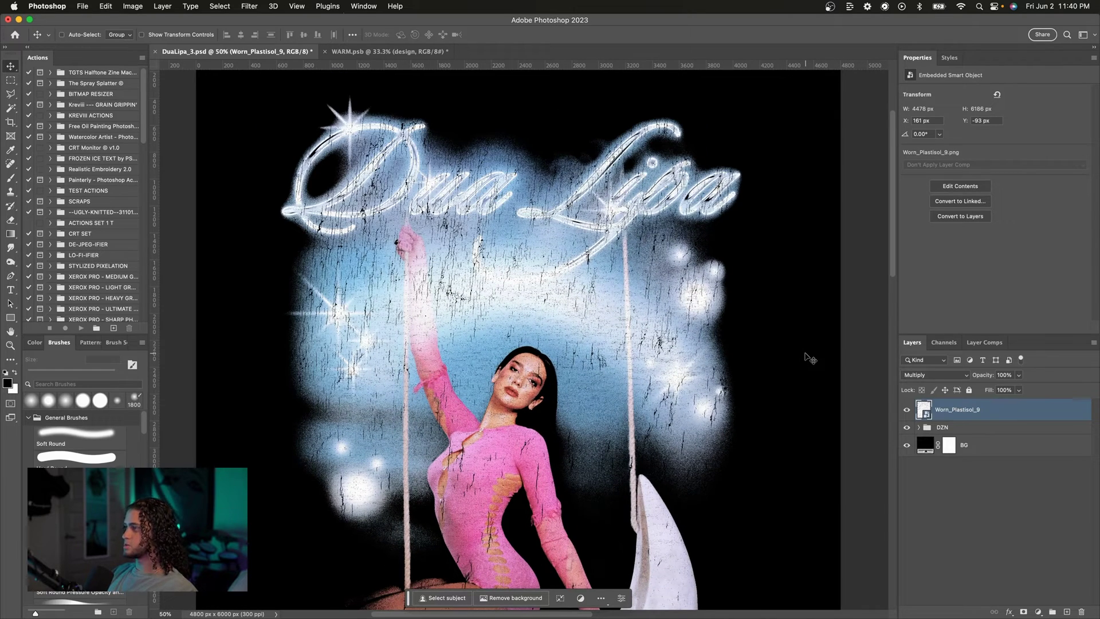
{"action": "key", "text": "super+minus"}
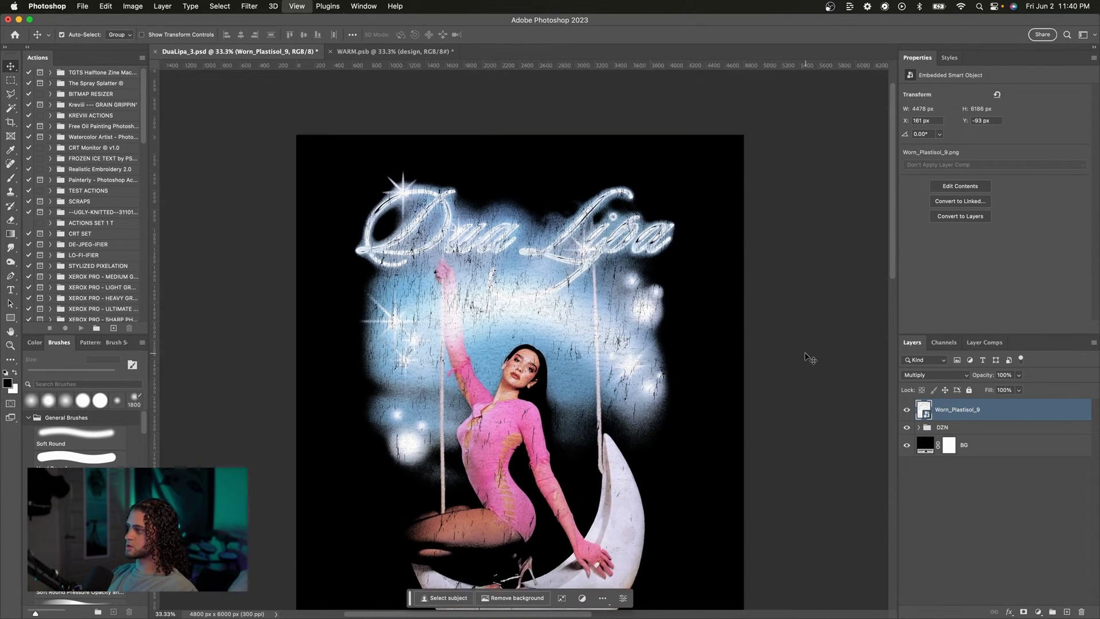
{"action": "key", "text": "super+equal"}
{"action": "key", "text": "super+minus"}
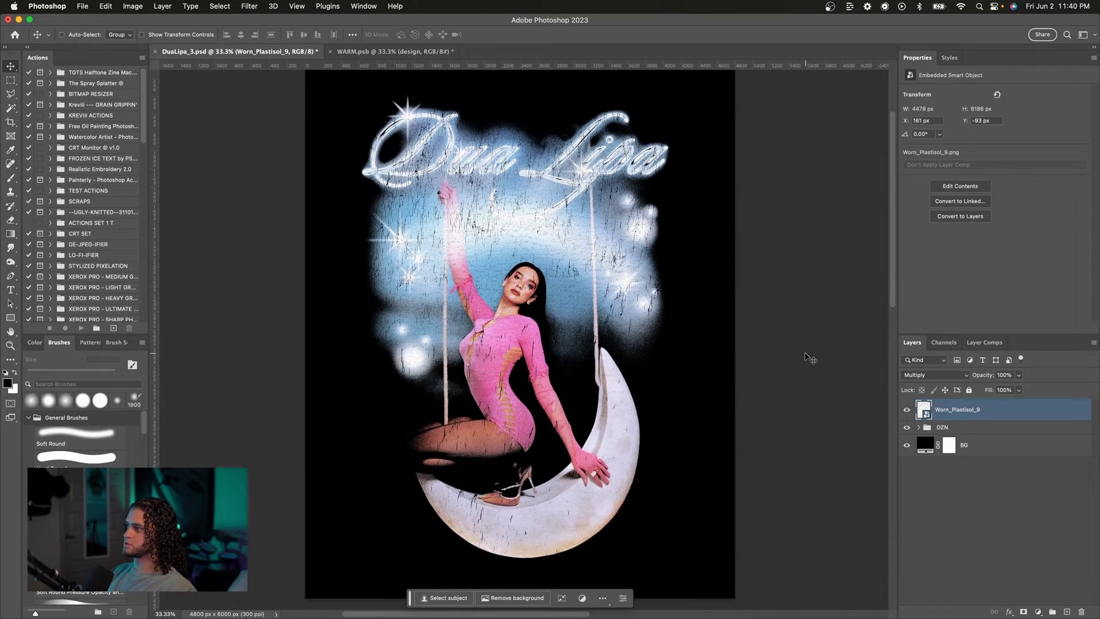
{"action": "scroll", "coordinate": [810, 358], "scroll_direction": "down", "scroll_amount": 1}
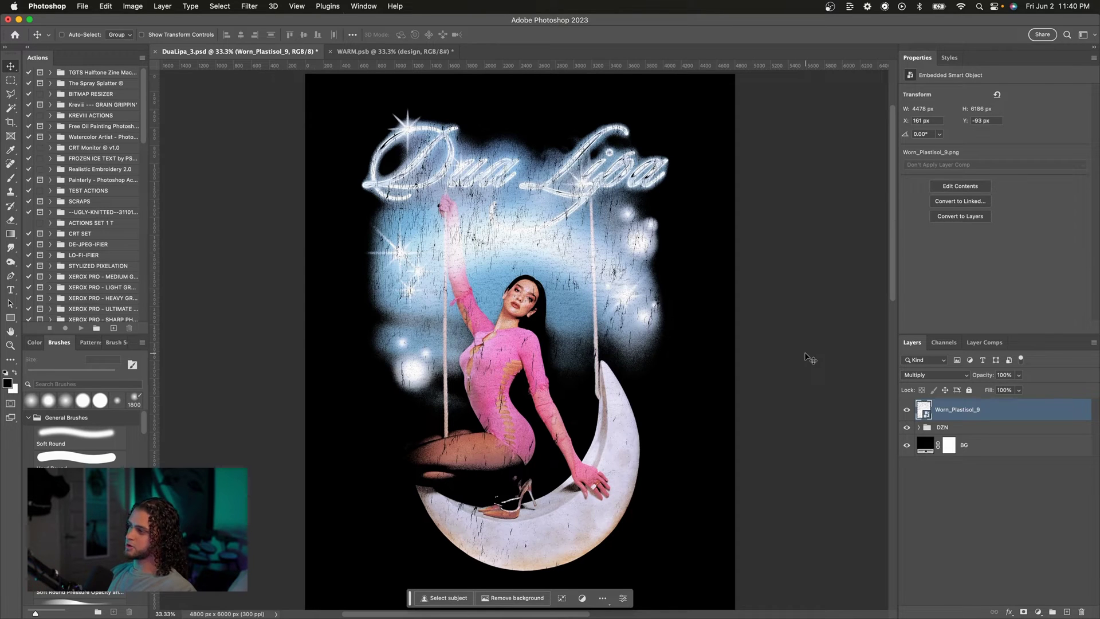
{"action": "key", "text": "alt+comma"}
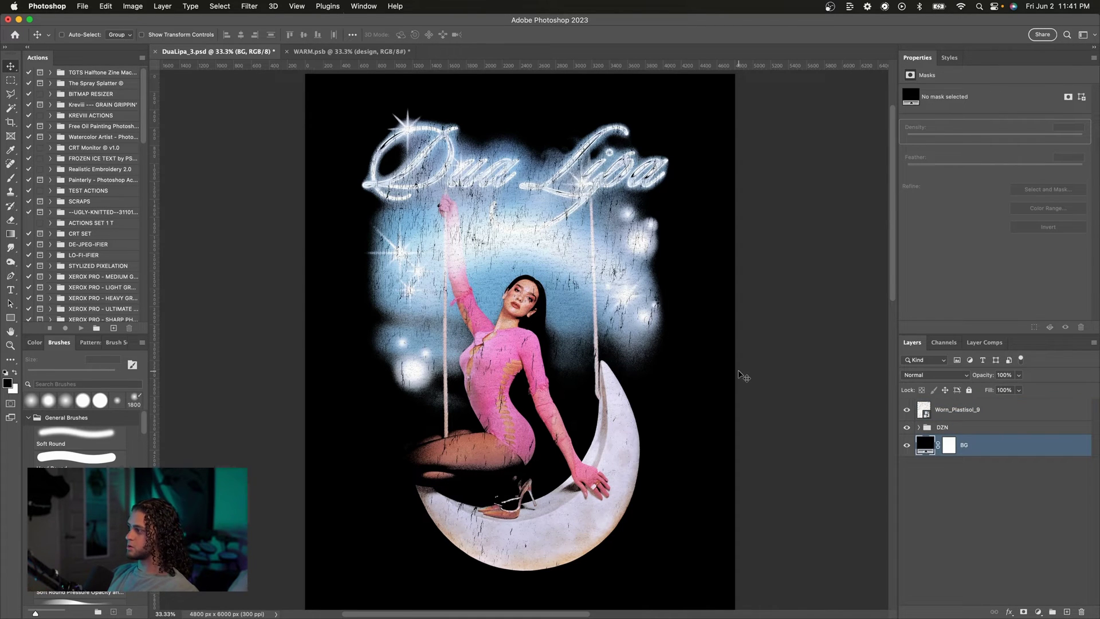
Step: Change the BG fill colour to dusty pink #9c6c6c
{"action": "scroll", "coordinate": [743, 376], "scroll_direction": "up", "scroll_amount": 1}
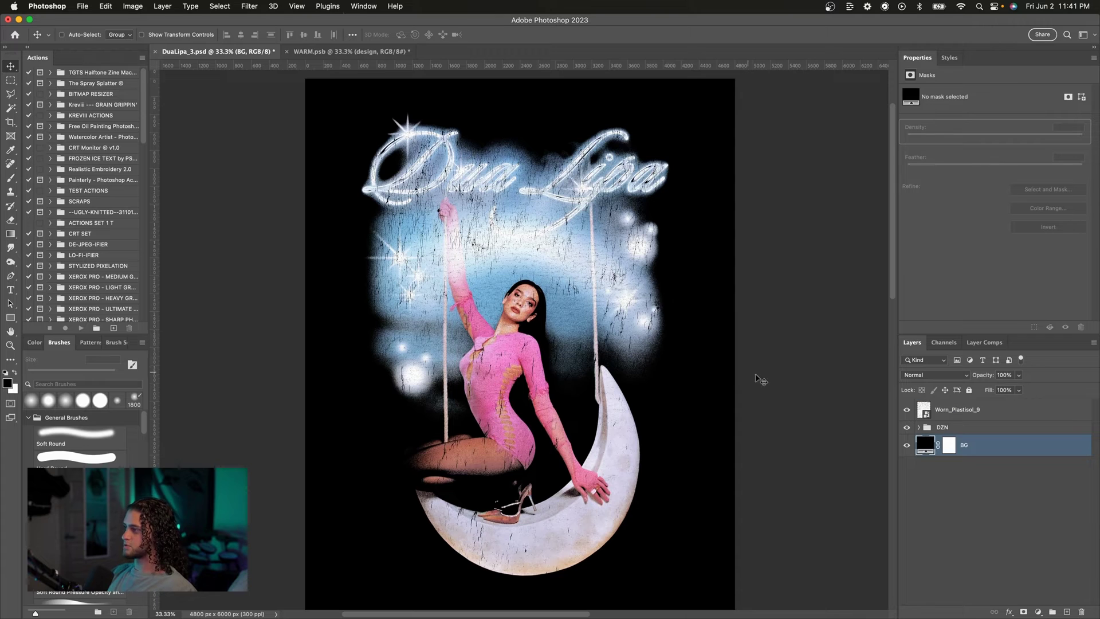
{"action": "double_click", "coordinate": [923, 445]}
{"action": "left_click", "coordinate": [793, 188]}
{"action": "left_click_drag", "start_coordinate": [792, 188], "coordinate": [780, 179]}
{"action": "scroll", "coordinate": [678, 279], "scroll_direction": "up", "scroll_amount": 4}
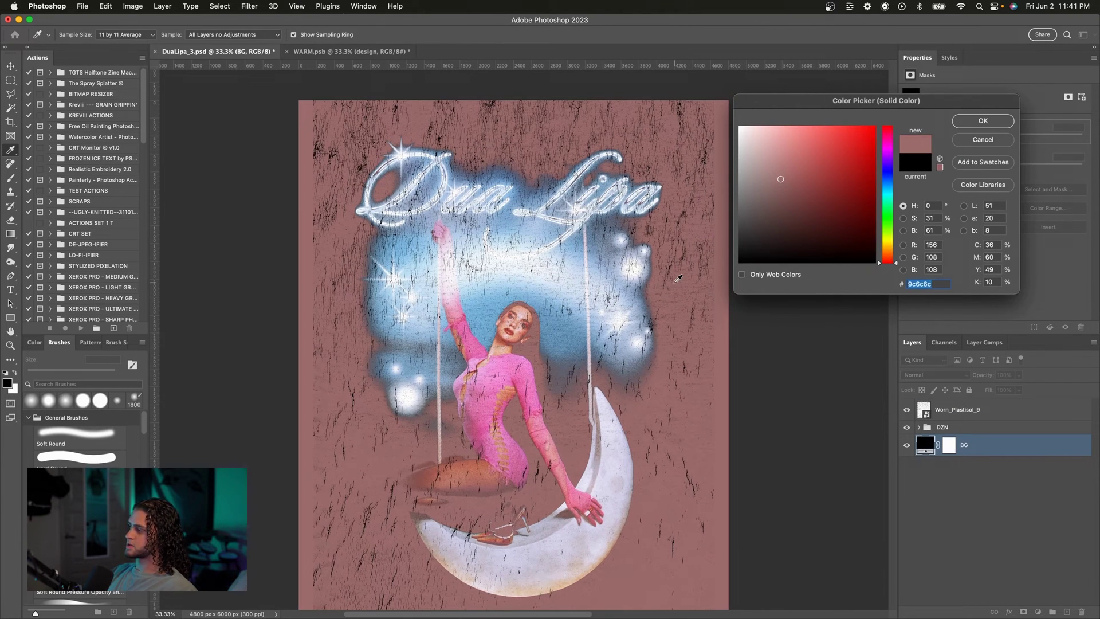
{"action": "left_click", "coordinate": [972, 125]}
Step: Zoom in to check the texture over the pink background, then zoom back out
{"action": "key", "text": "super+equal"}
{"action": "scroll", "coordinate": [697, 276], "scroll_direction": "up", "scroll_amount": 3}
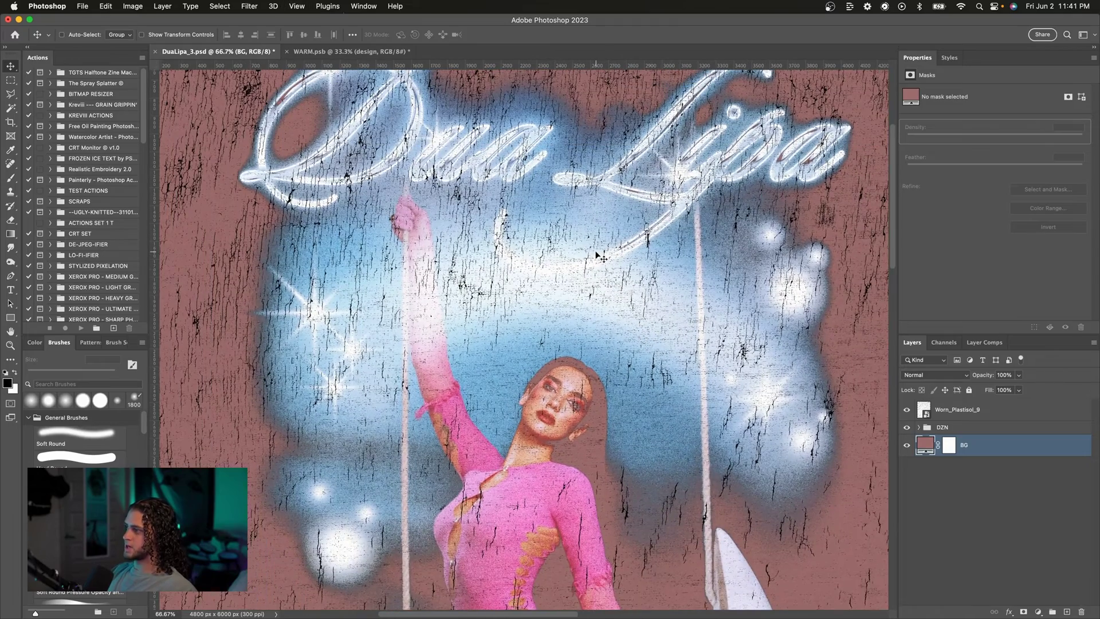
{"action": "scroll", "coordinate": [595, 255], "scroll_direction": "up", "scroll_amount": 3}
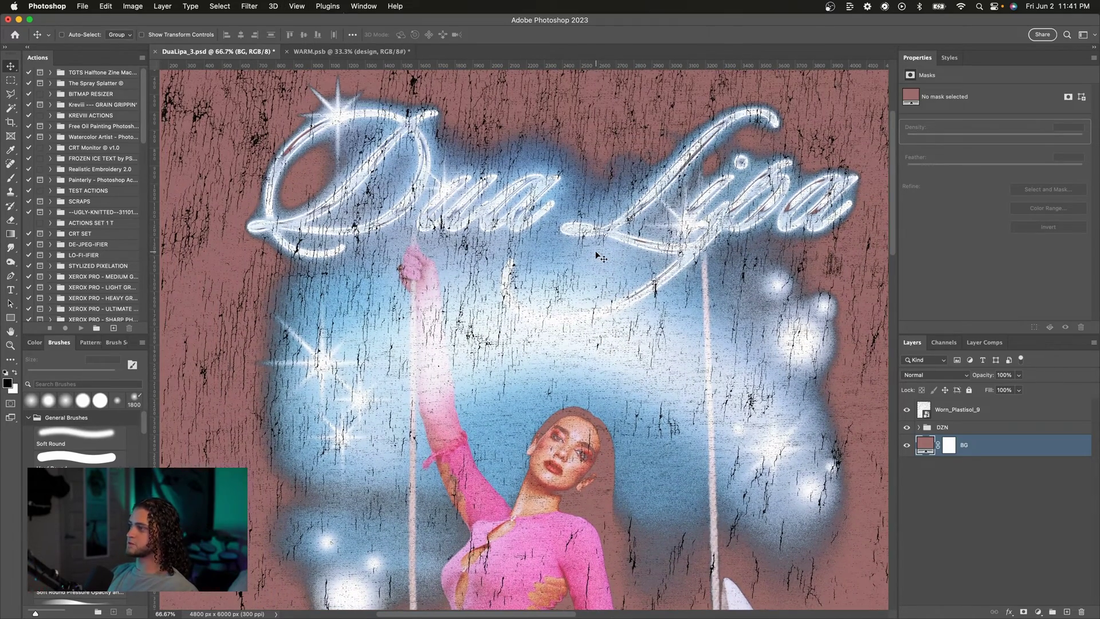
{"action": "key", "text": "super+minus"}
{"action": "key", "text": "super+minus"}
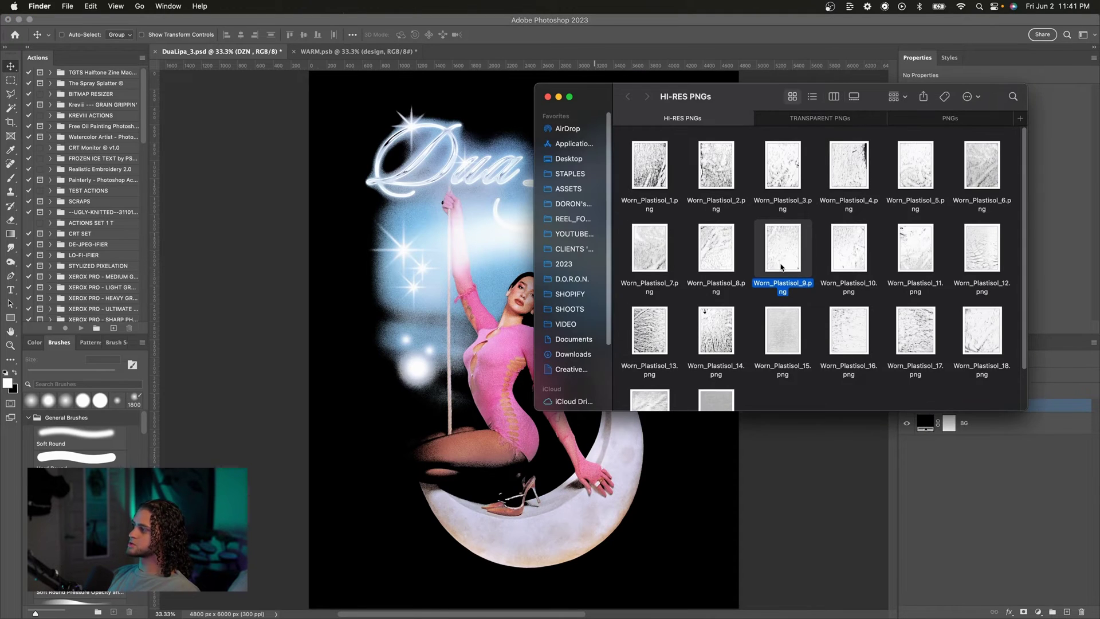
Step: Place Worn_Plastisol_2 from TRANSPARENT PNGs and scale it to 4022×5558 px over the poster
{"action": "mouse_move", "coordinate": [736, 98]}
{"action": "left_mouse_down"}
{"action": "mouse_move", "coordinate": [736, 114]}
{"action": "mouse_move", "coordinate": [725, 103]}
{"action": "left_mouse_up"}
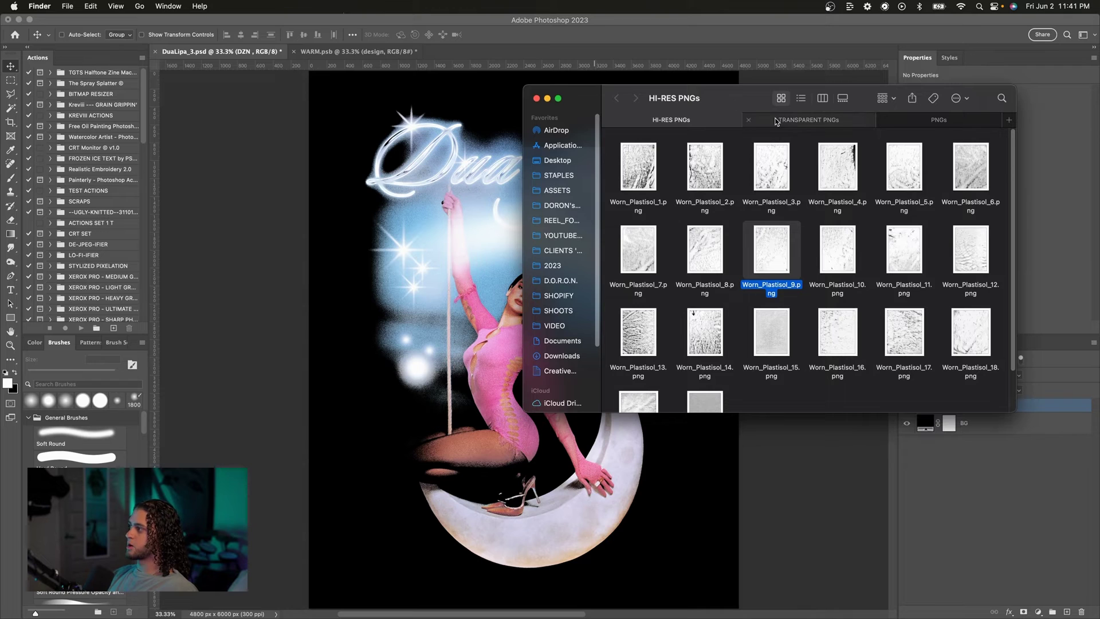
{"action": "left_click", "coordinate": [744, 122]}
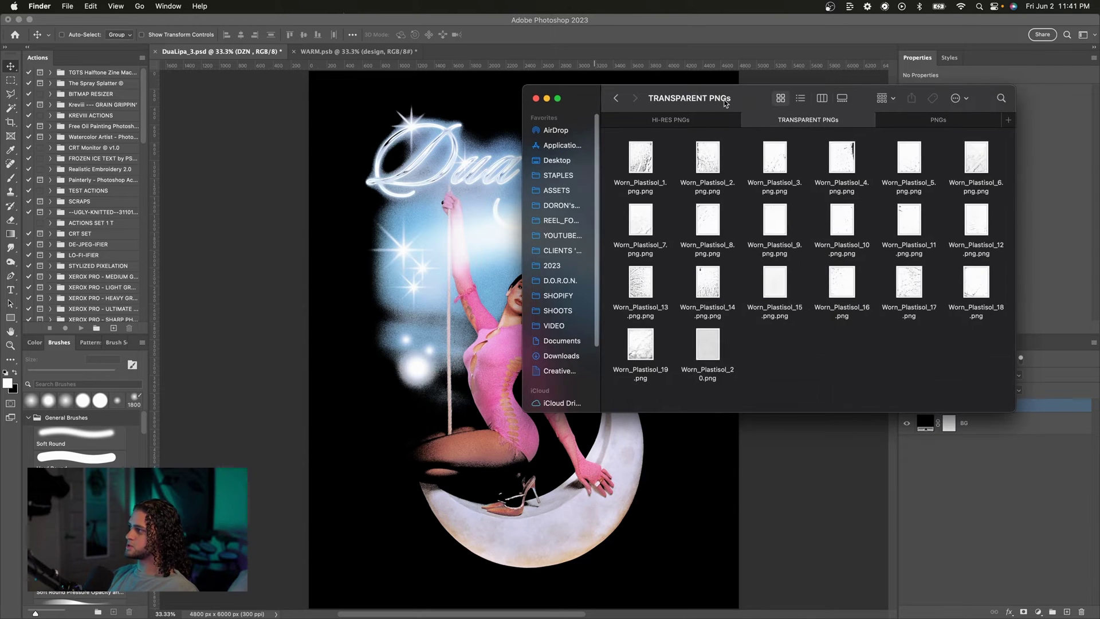
{"action": "left_click_drag", "start_coordinate": [726, 103], "coordinate": [778, 82]}
{"action": "left_click_drag", "start_coordinate": [760, 137], "coordinate": [507, 347]}
{"action": "left_click_drag", "start_coordinate": [718, 340], "coordinate": [708, 453]}
{"action": "key", "text": "Return"}
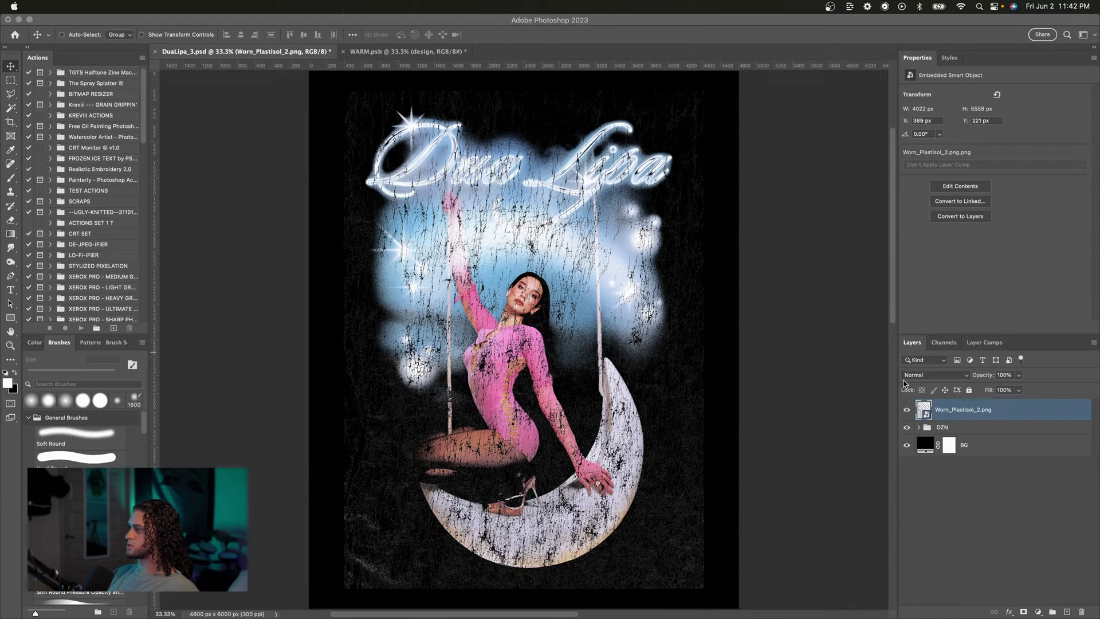
Step: Try and release a clipping mask, then set Worn_Plastisol_2's knockout to Shallow
{"action": "left_click", "coordinate": [972, 418], "text": "alt"}
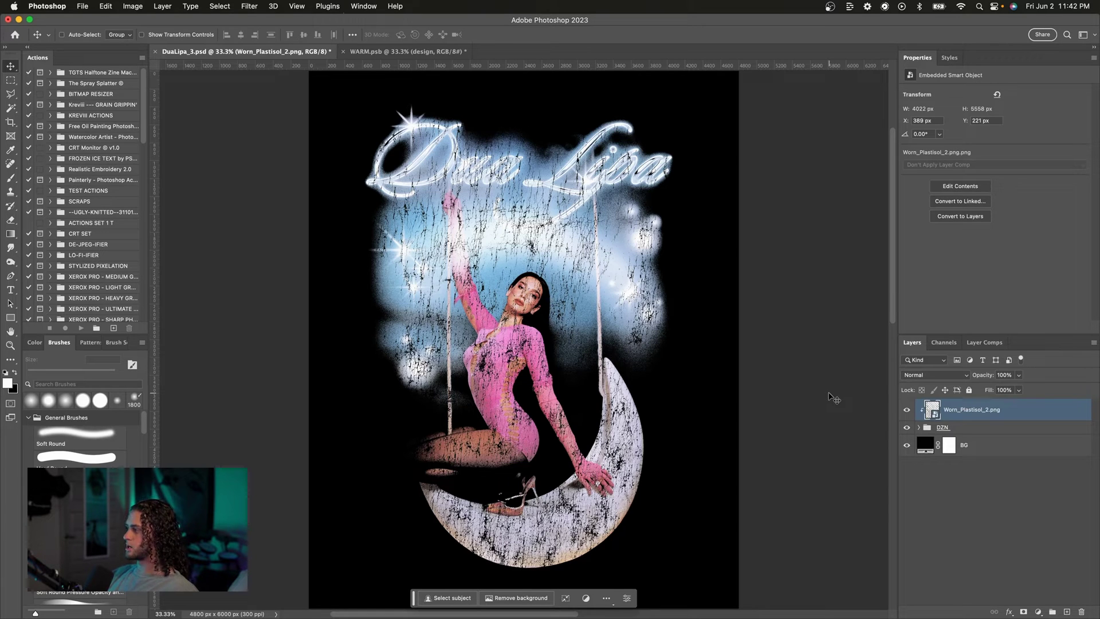
{"action": "left_click", "coordinate": [962, 420], "text": "alt"}
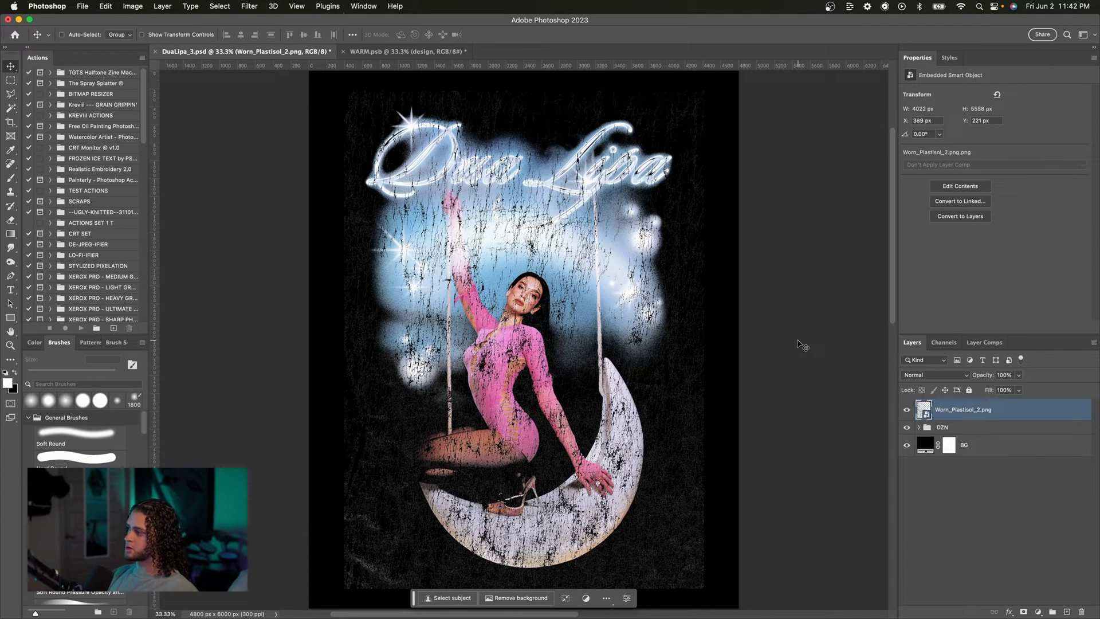
{"action": "double_click", "coordinate": [1021, 412]}
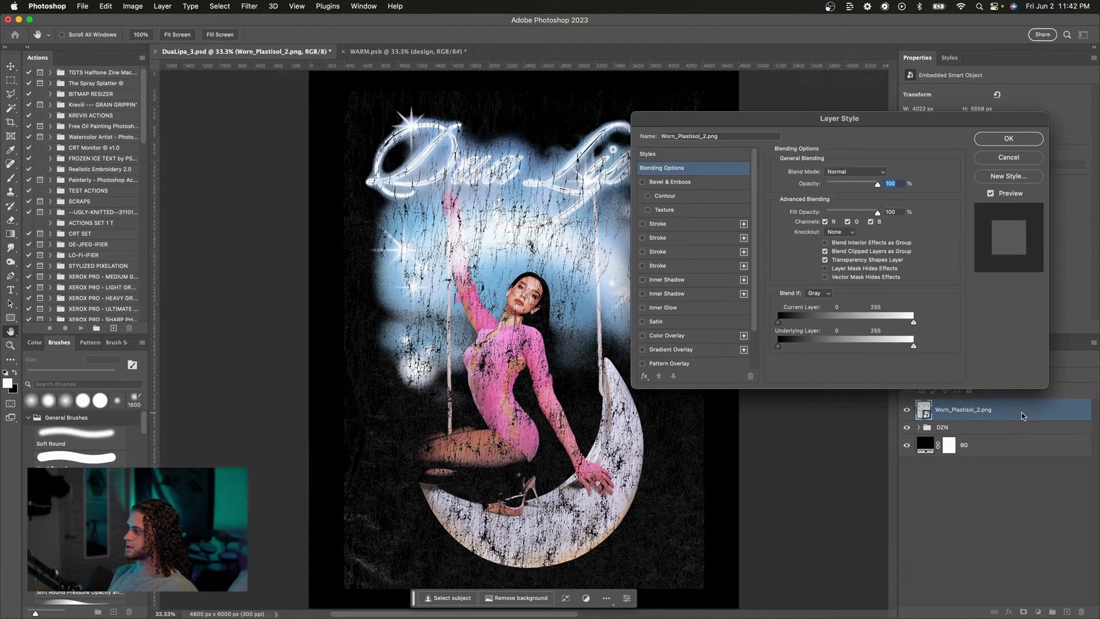
{"action": "left_click_drag", "start_coordinate": [845, 122], "coordinate": [843, 184]}
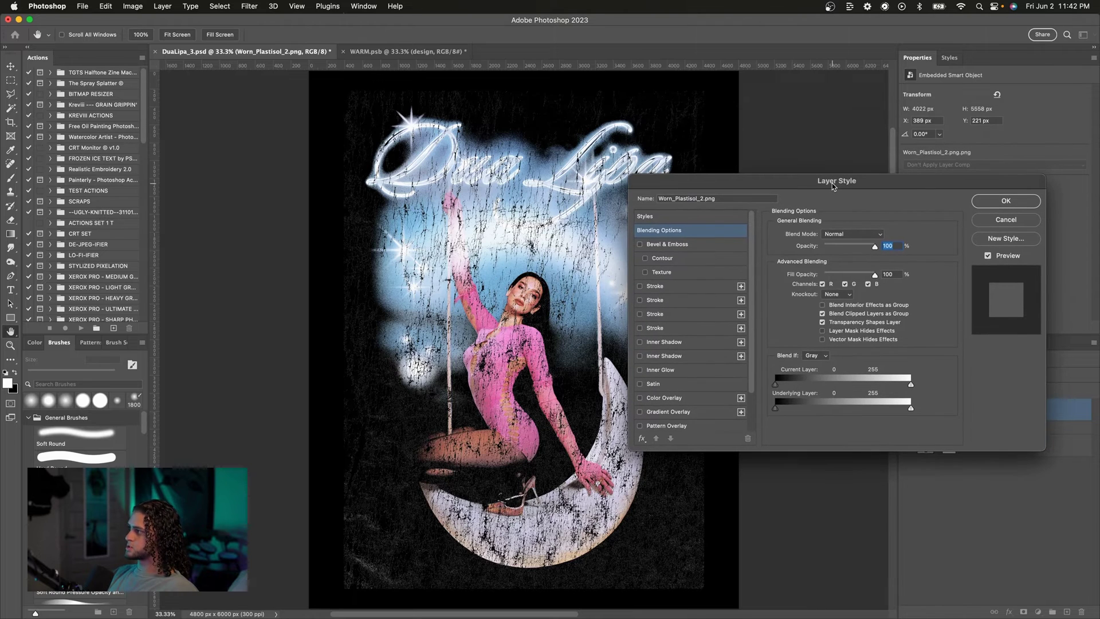
{"action": "left_click", "coordinate": [844, 294]}
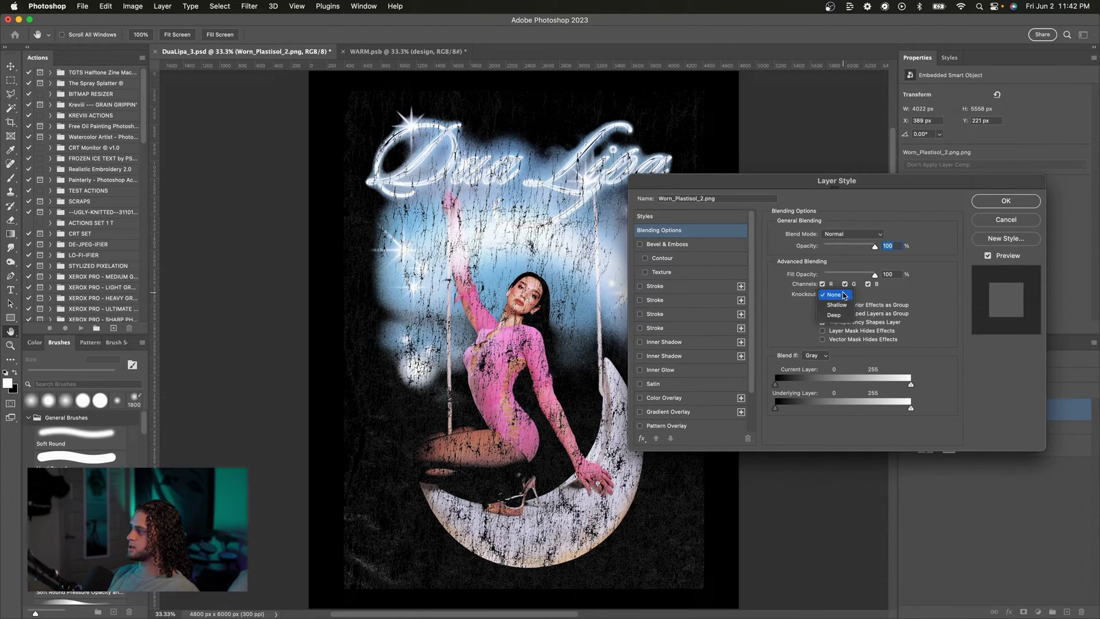
{"action": "left_click", "coordinate": [837, 304]}
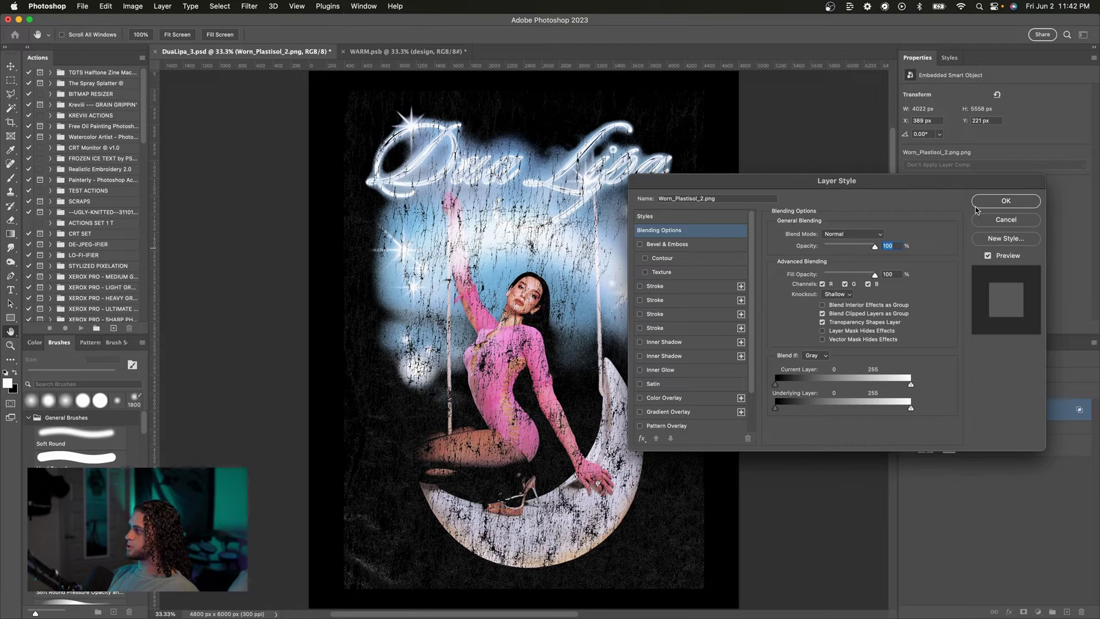
{"action": "left_click", "coordinate": [1006, 200]}
Step: Lower the texture layer's fill to 0% and add the DZN group to the selection
{"action": "left_click", "coordinate": [1019, 390]}
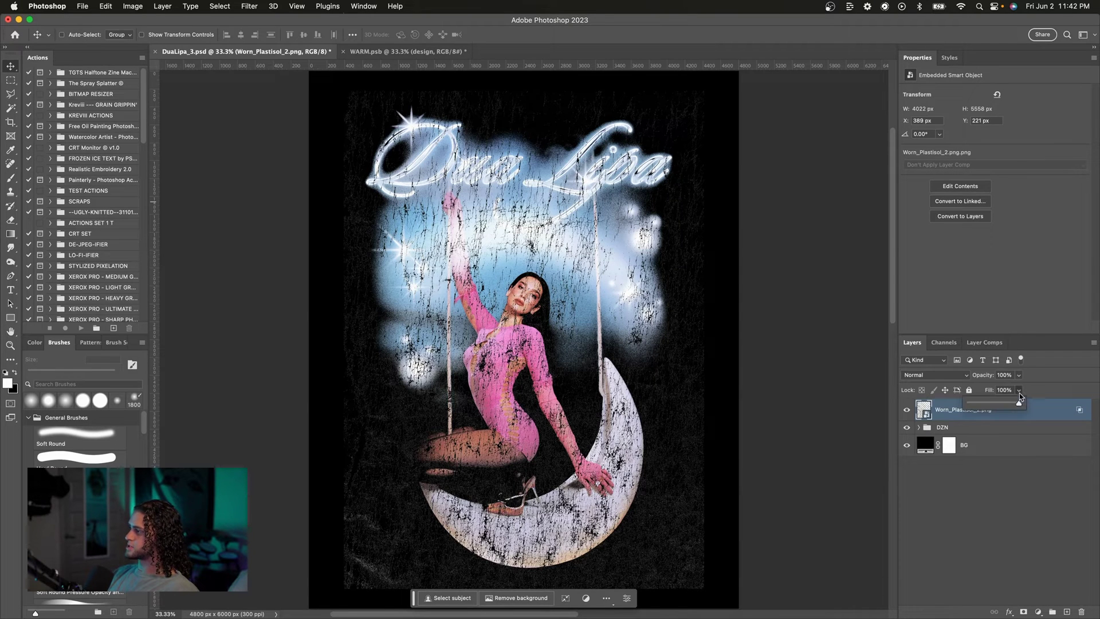
{"action": "left_click_drag", "start_coordinate": [1020, 404], "coordinate": [933, 404]}
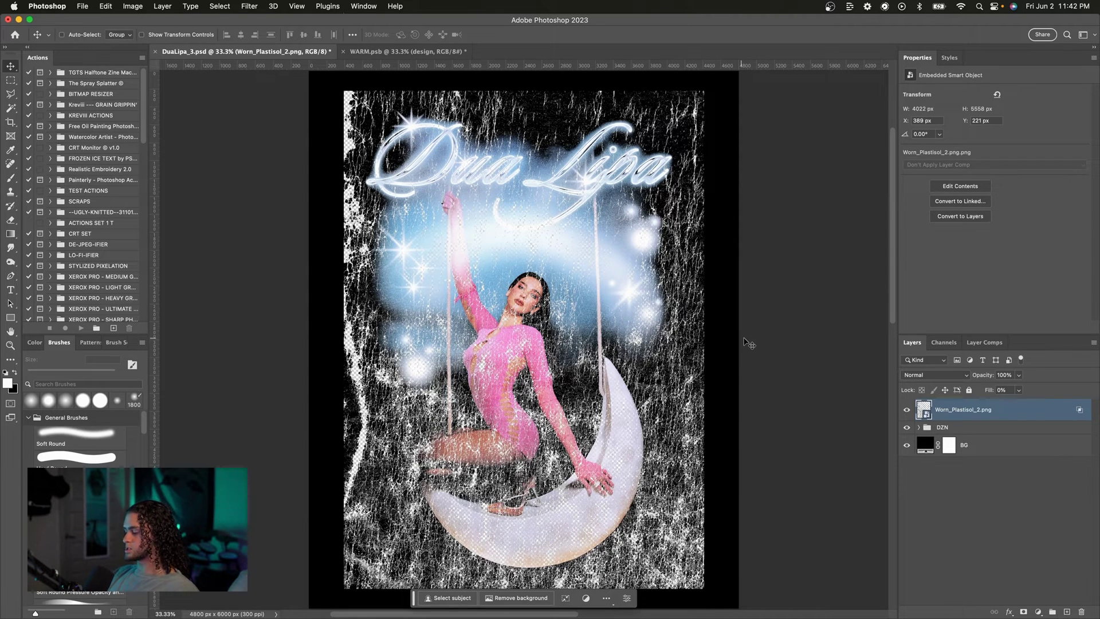
{"action": "left_click", "coordinate": [988, 429], "text": "shift"}
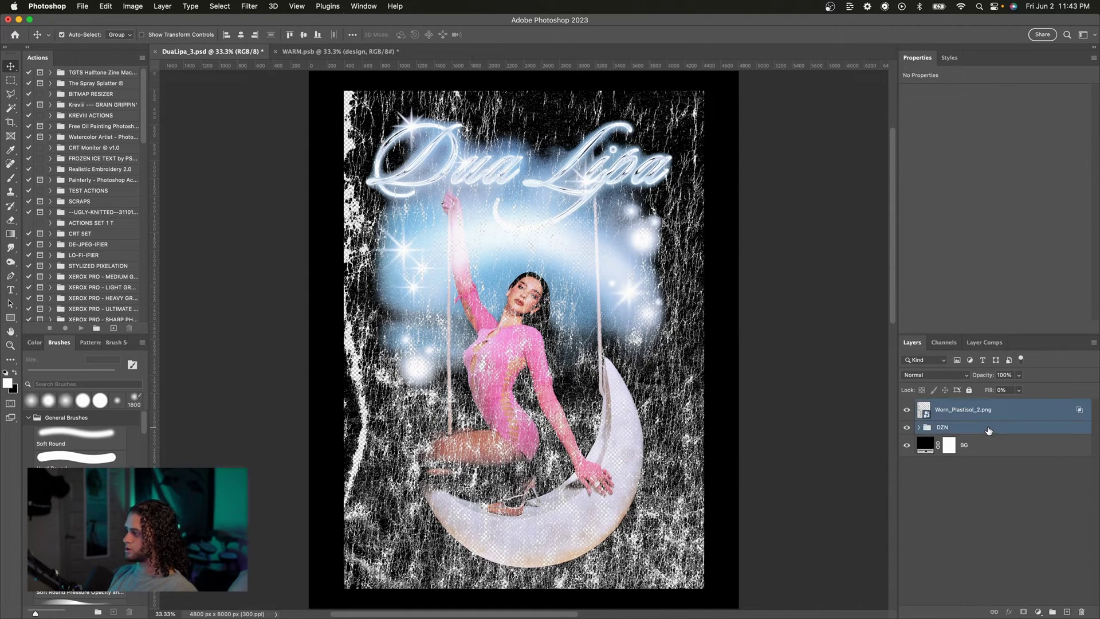
Step: Group the texture and DZN into Group 1 and refill BG dusty pink 964b4b
{"action": "key", "text": "ctrl+g"}
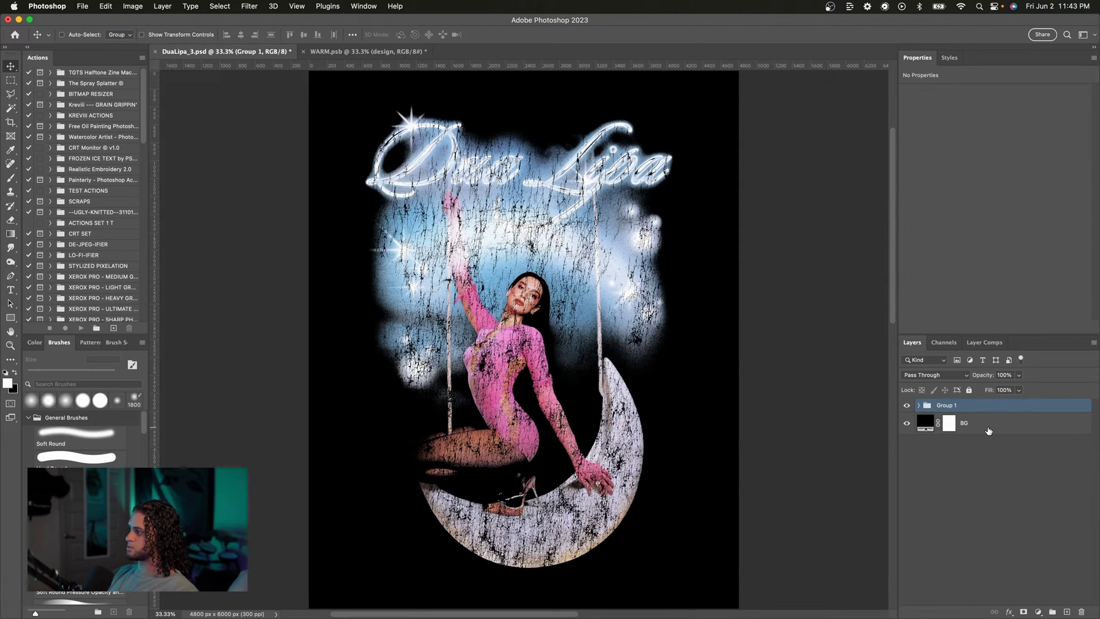
{"action": "left_click", "coordinate": [982, 423]}
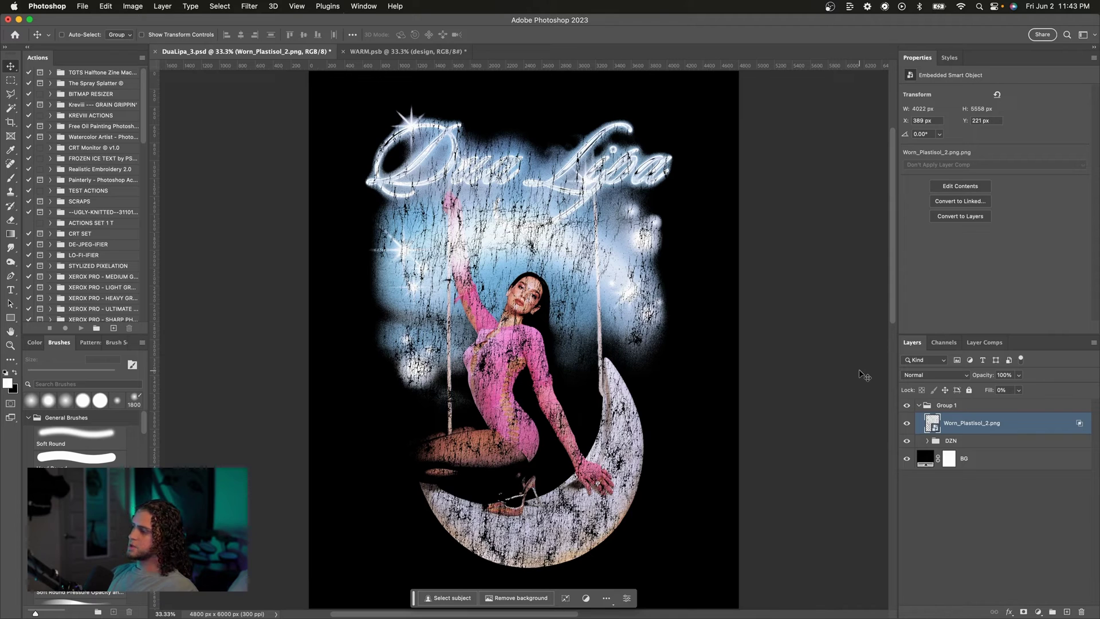
{"action": "left_click", "coordinate": [926, 463]}
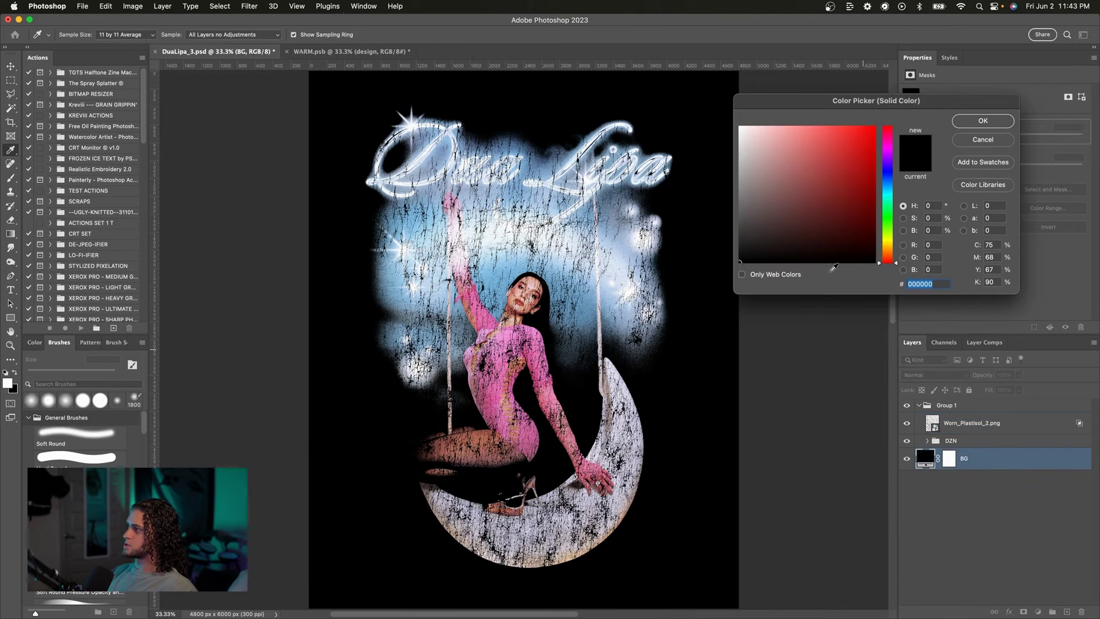
{"action": "left_click", "coordinate": [809, 199]}
{"action": "left_click", "coordinate": [807, 182]}
{"action": "left_click", "coordinate": [793, 157]}
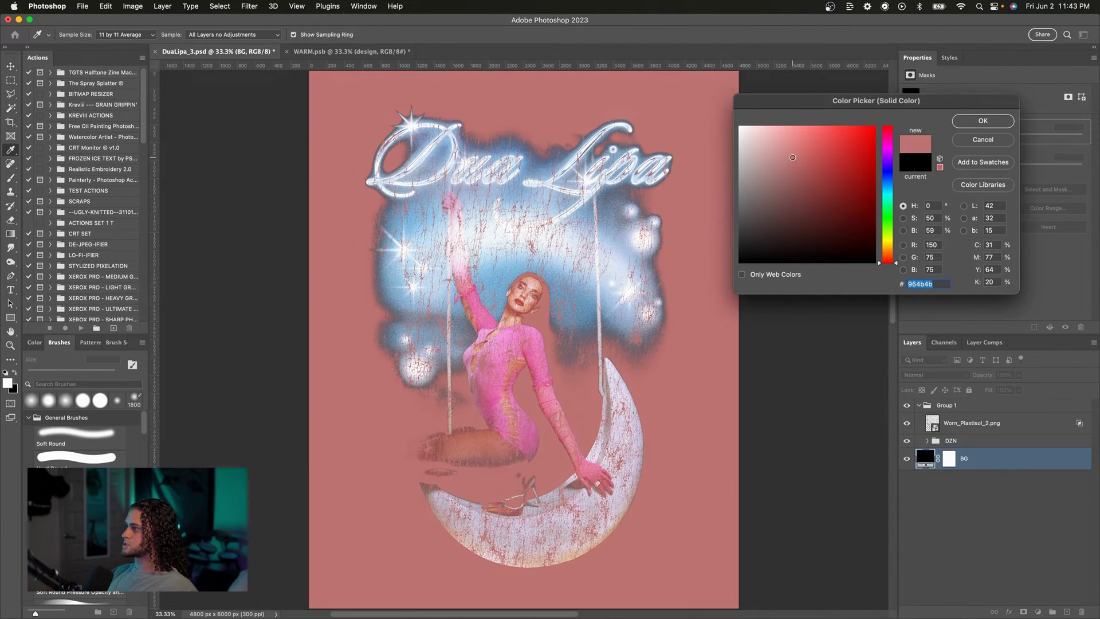
{"action": "key", "text": "Return"}
Step: Hide the BG layer and zoom in to inspect the transparent knocked-out cracks
{"action": "left_click", "coordinate": [907, 459]}
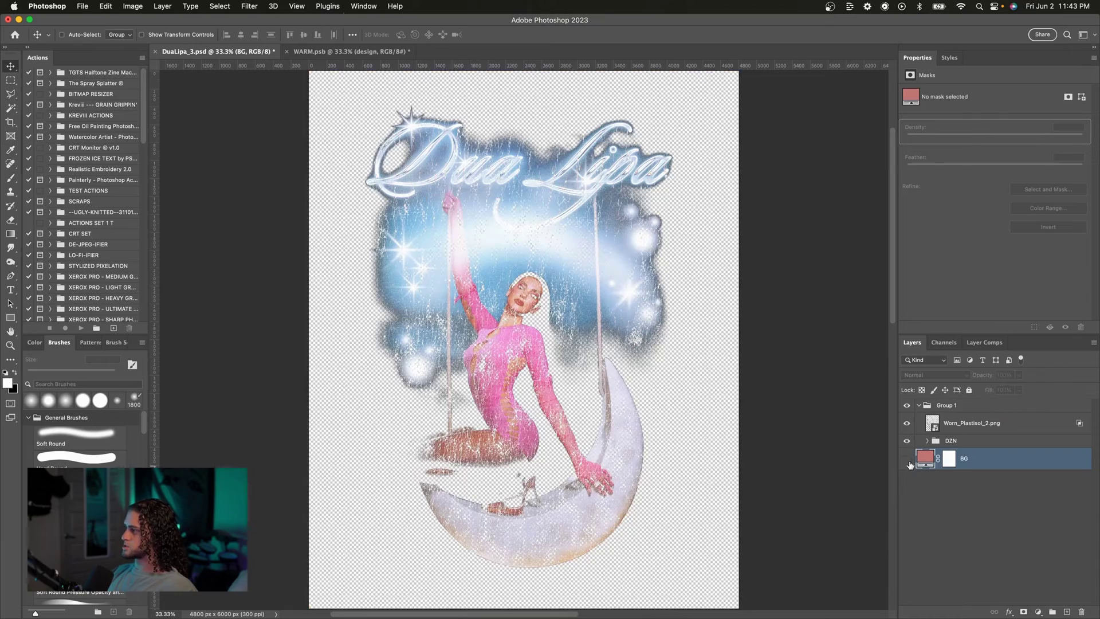
{"action": "key", "text": "super+equal"}
{"action": "key", "text": "super+equal"}
{"action": "key", "text": "super+equal"}
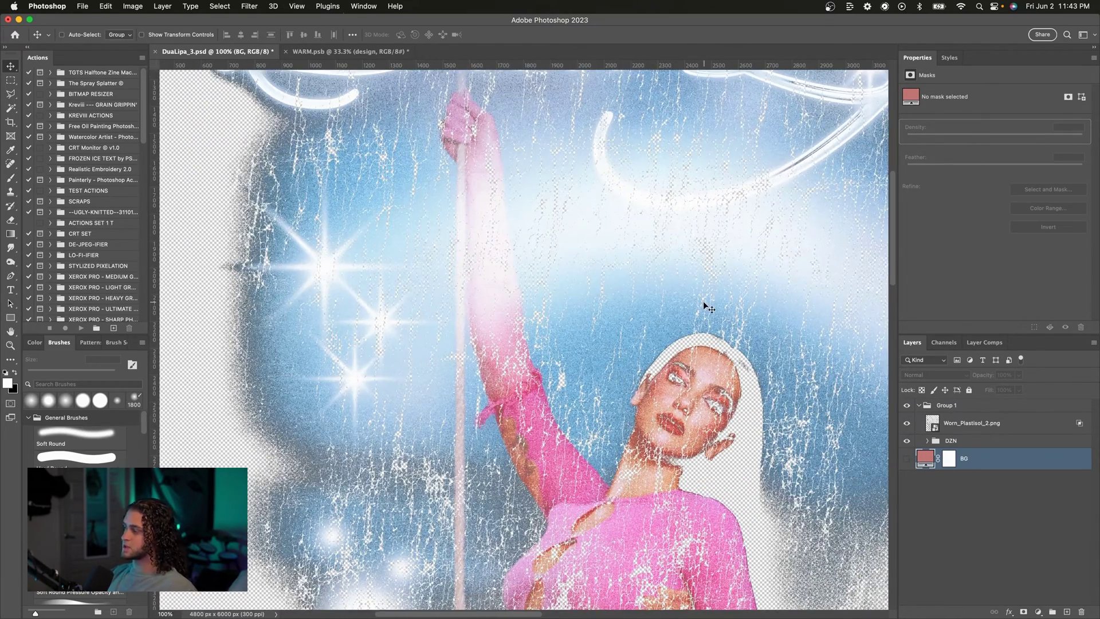
{"action": "scroll", "coordinate": [702, 300], "scroll_direction": "up", "scroll_amount": 5}
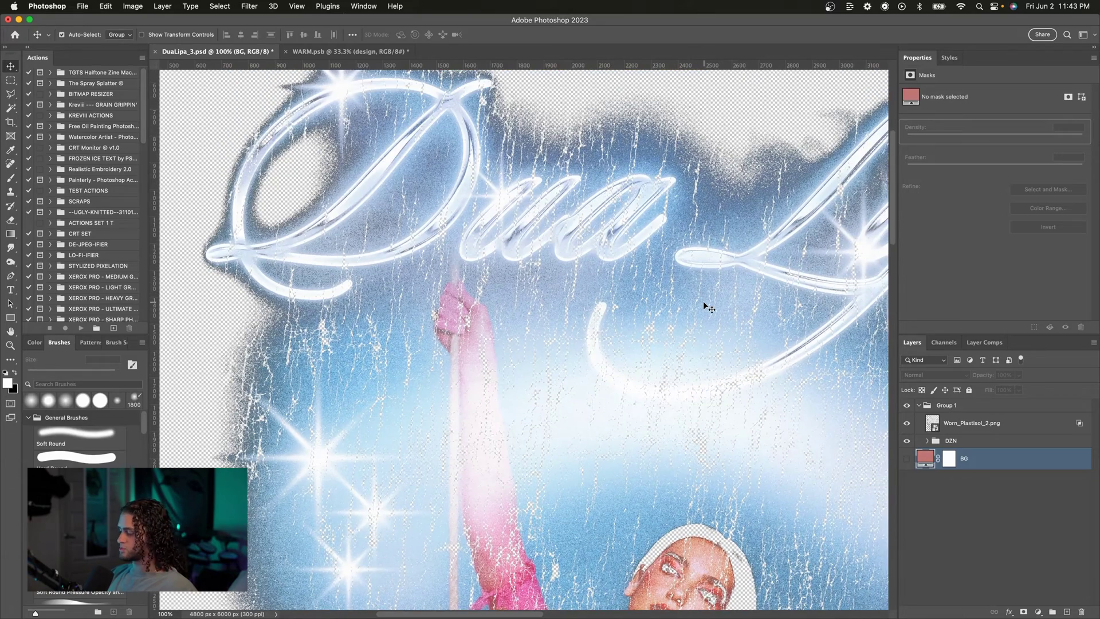
{"action": "key", "text": "super+0"}
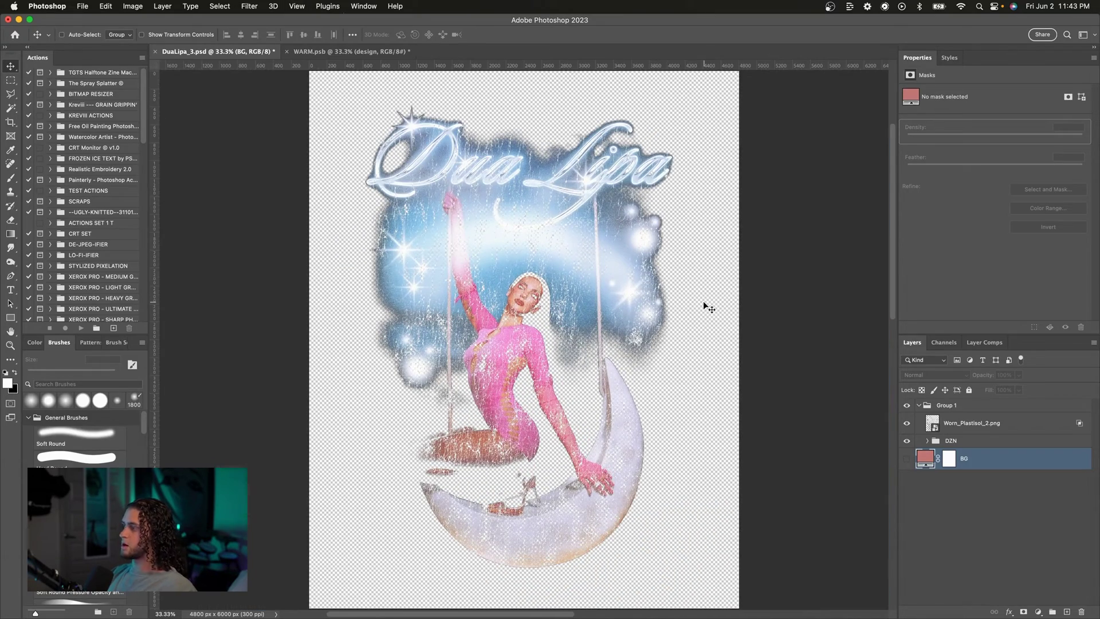
Step: Show the black background, place Worn_Plastisol_5.png on the design, and hide Worn_Plastisol_2
{"action": "left_click", "coordinate": [985, 423]}
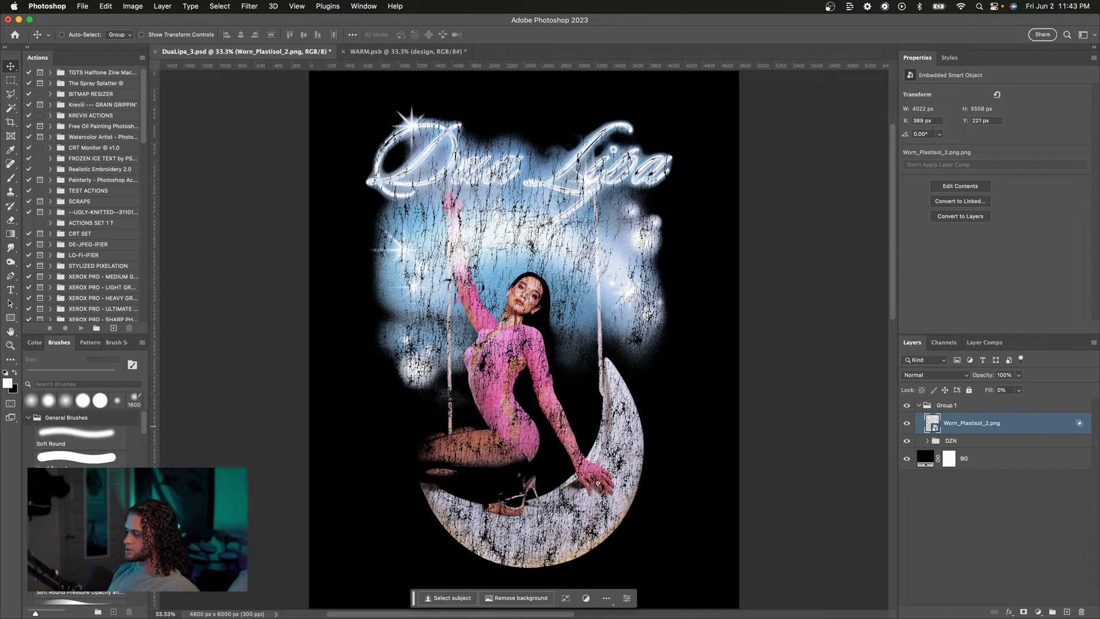
{"action": "key", "text": "super+Tab"}
{"action": "left_click_drag", "start_coordinate": [843, 93], "coordinate": [773, 93]}
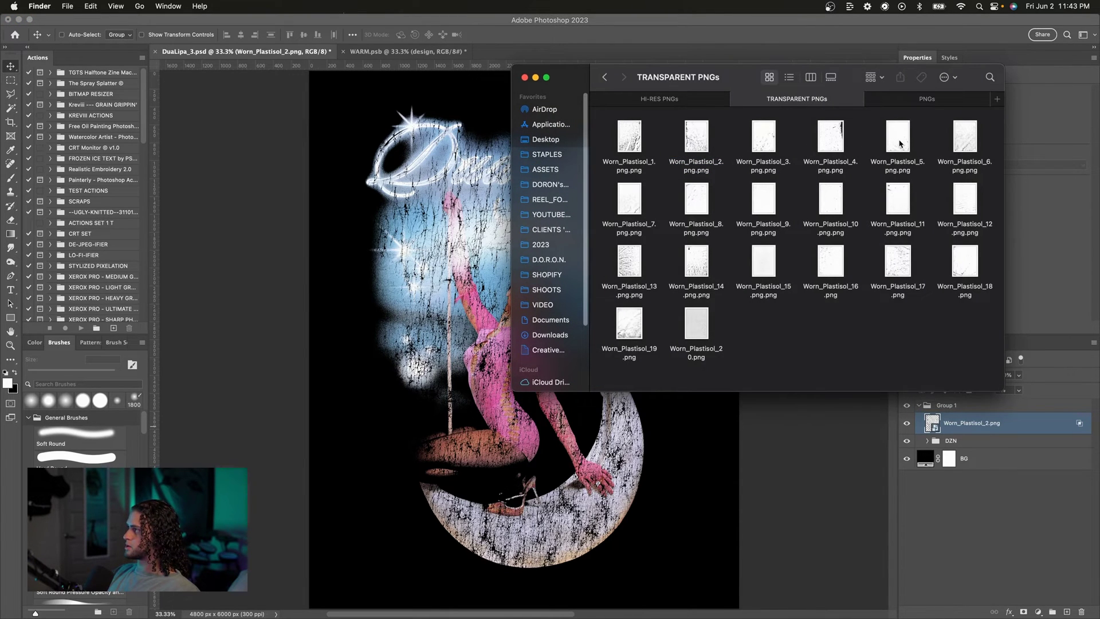
{"action": "left_click_drag", "start_coordinate": [899, 144], "coordinate": [436, 229]}
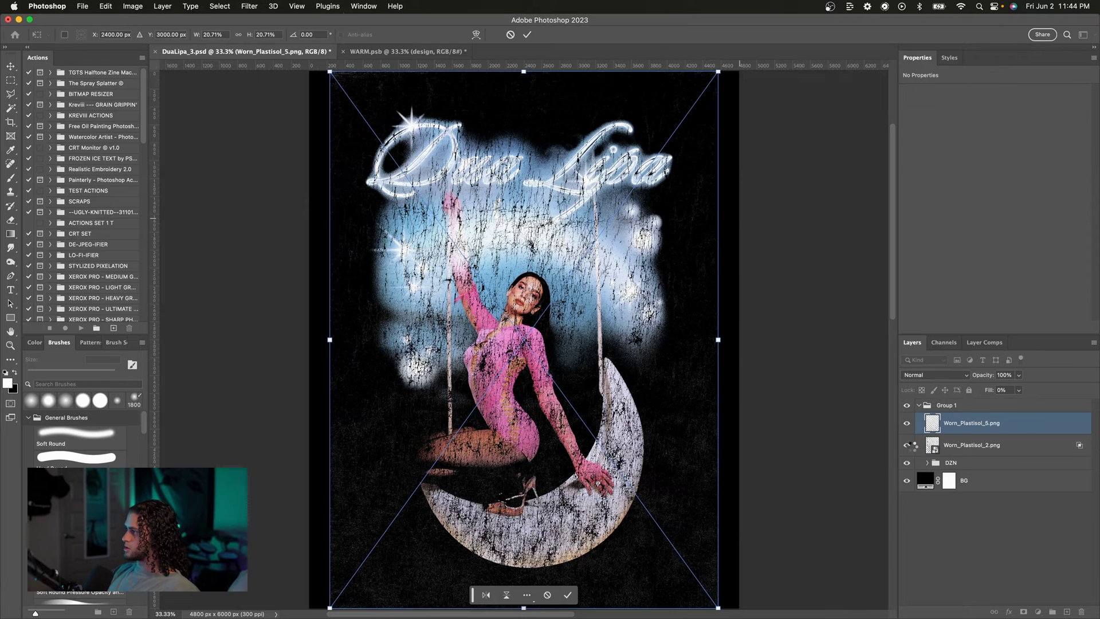
{"action": "key", "text": "Return"}
{"action": "left_click", "coordinate": [907, 446]}
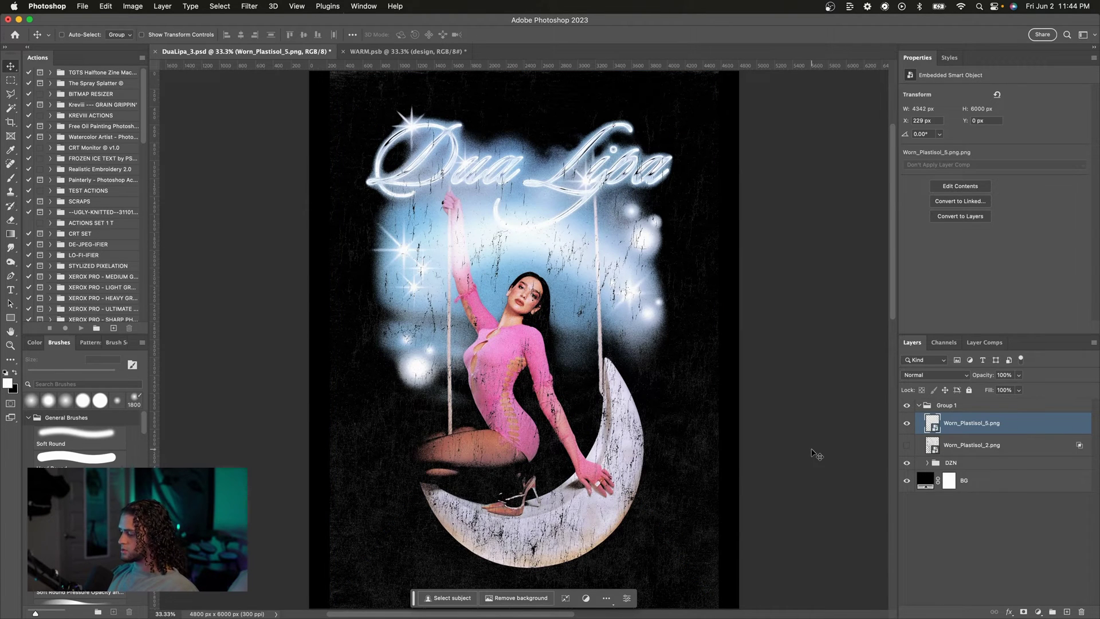
Step: Set Worn_Plastisol_5's knockout to Shallow in its layer style
{"action": "double_click", "coordinate": [1038, 424]}
{"action": "left_click_drag", "start_coordinate": [836, 193], "coordinate": [810, 142]}
{"action": "left_click", "coordinate": [810, 243]}
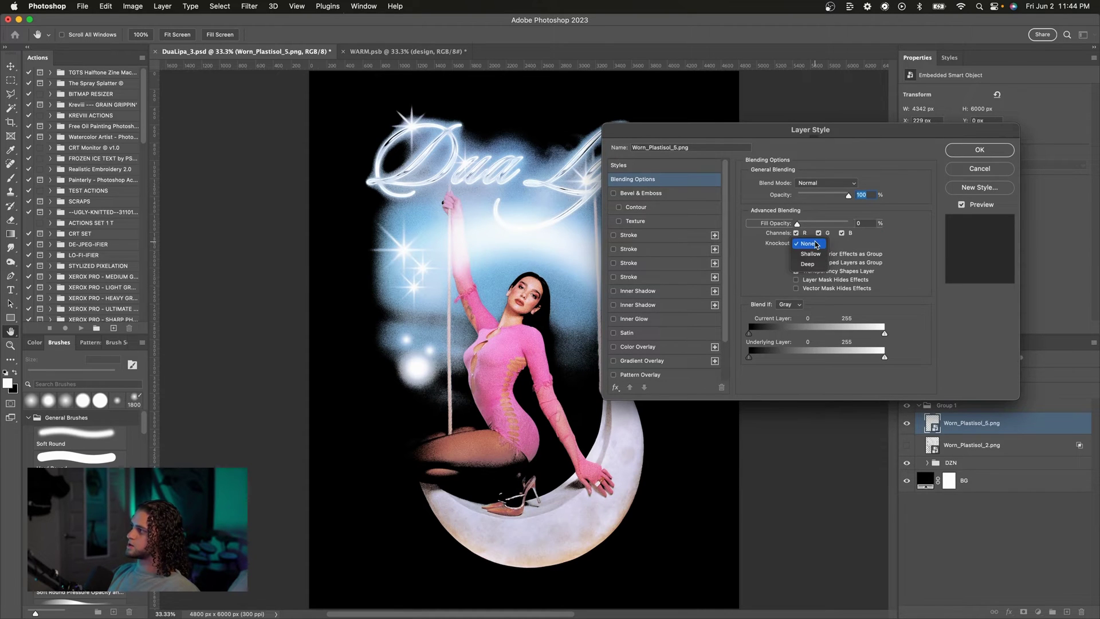
{"action": "left_click", "coordinate": [816, 258]}
{"action": "key", "text": "Return"}
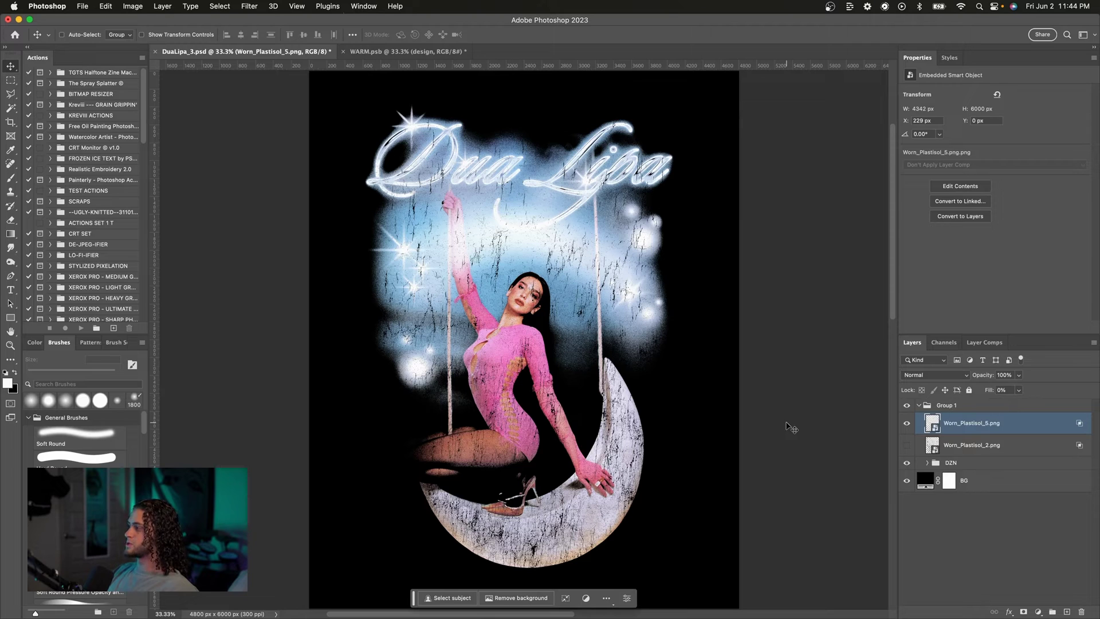
Step: Move Worn_Plastisol_5 to X 9 px, Y −310 px, checking the knockout with BG hidden
{"action": "left_click_drag", "start_coordinate": [677, 298], "coordinate": [601, 375]}
{"action": "key", "text": "ctrl+t"}
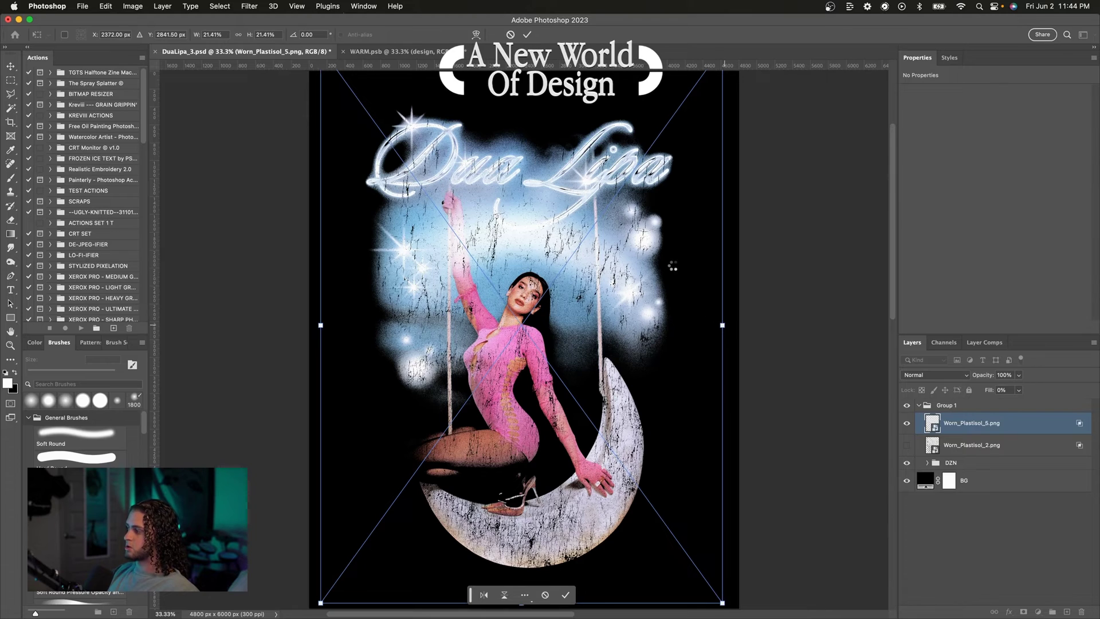
{"action": "key", "text": "Return"}
{"action": "left_click_drag", "start_coordinate": [677, 270], "coordinate": [687, 304]}
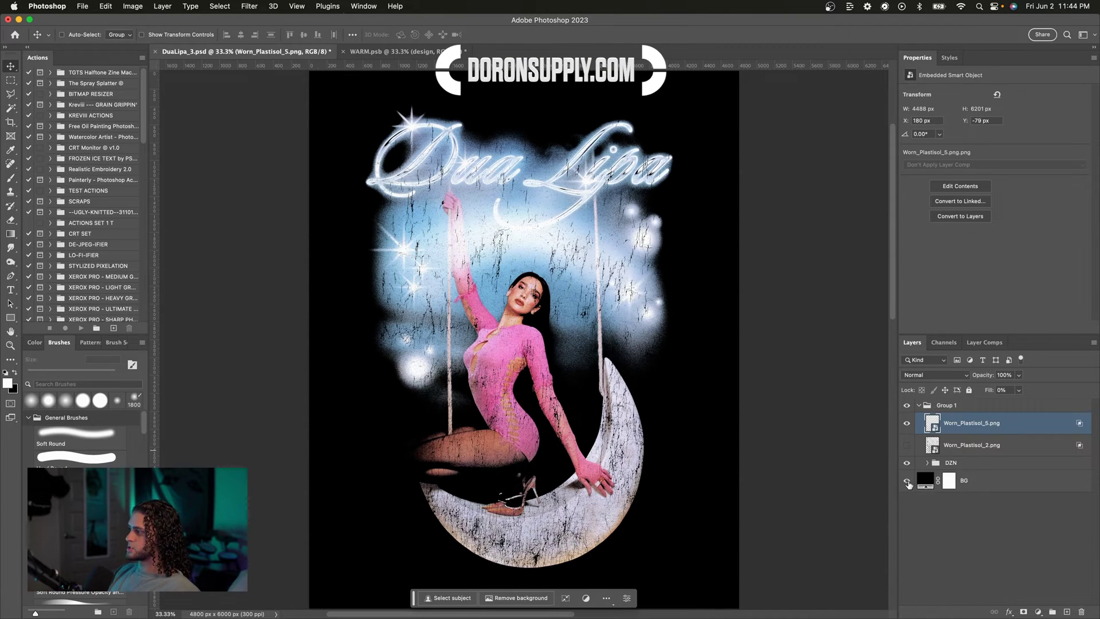
{"action": "left_click", "coordinate": [907, 484]}
{"action": "left_click_drag", "start_coordinate": [731, 377], "coordinate": [657, 413]}
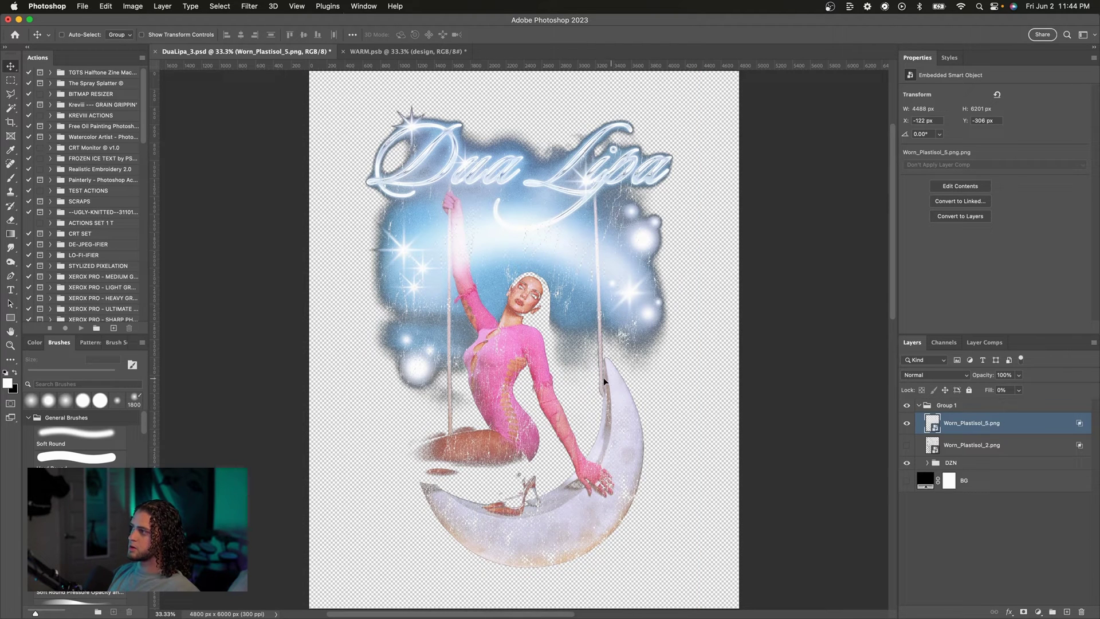
{"action": "left_click_drag", "start_coordinate": [586, 378], "coordinate": [597, 377]}
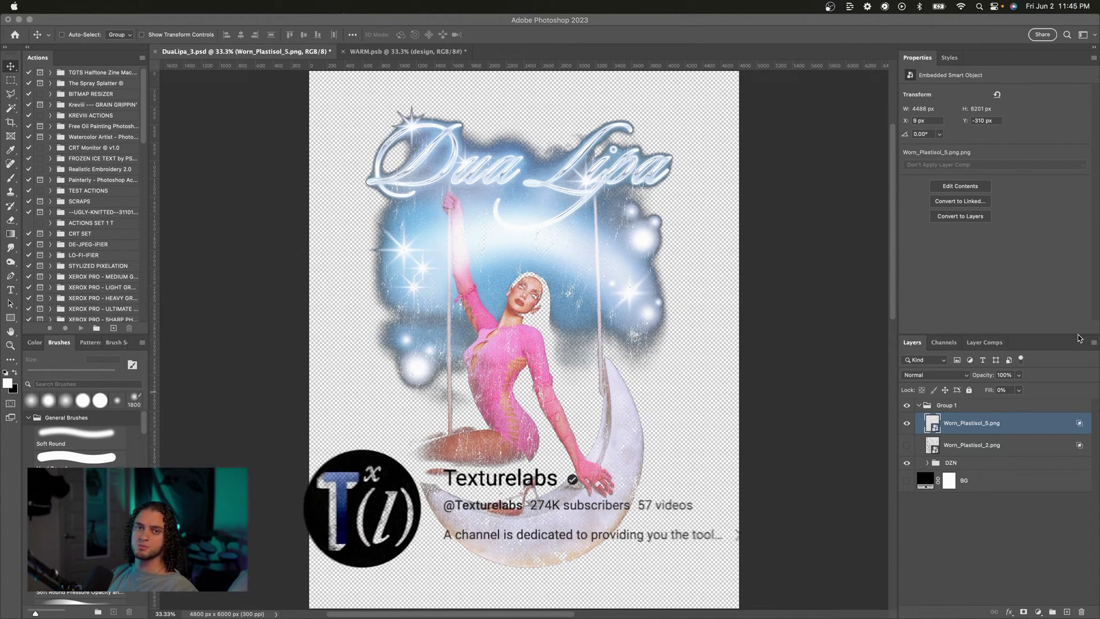
{"action": "left_click", "coordinate": [907, 483]}
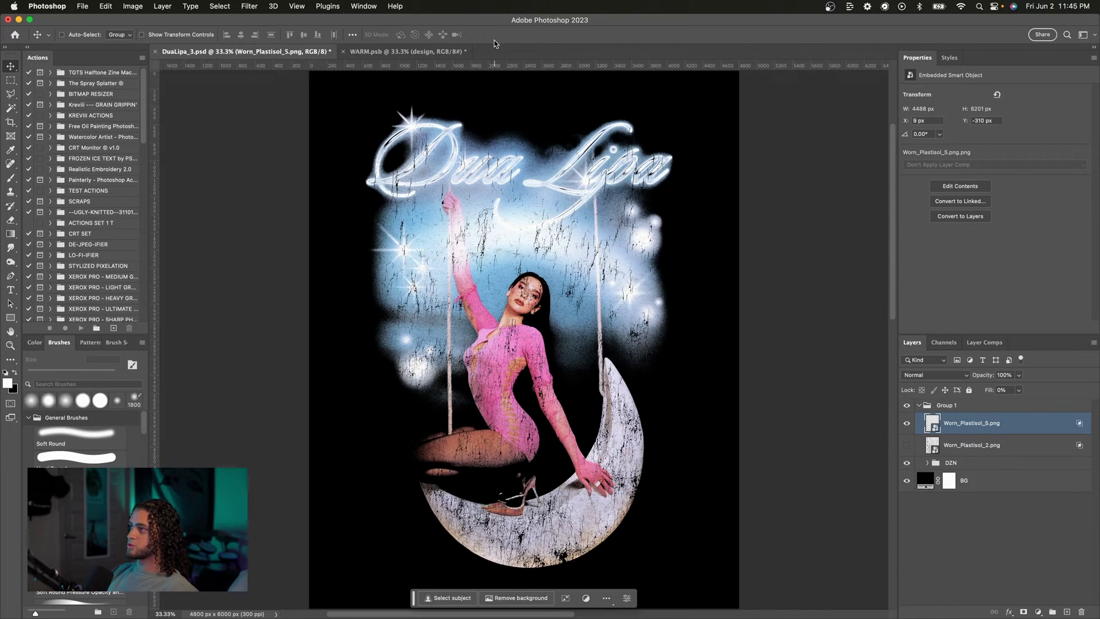
Step: Switch to the WARM.psb document, show the white BG layer and select Group 6 (merged)
{"action": "left_click", "coordinate": [442, 52]}
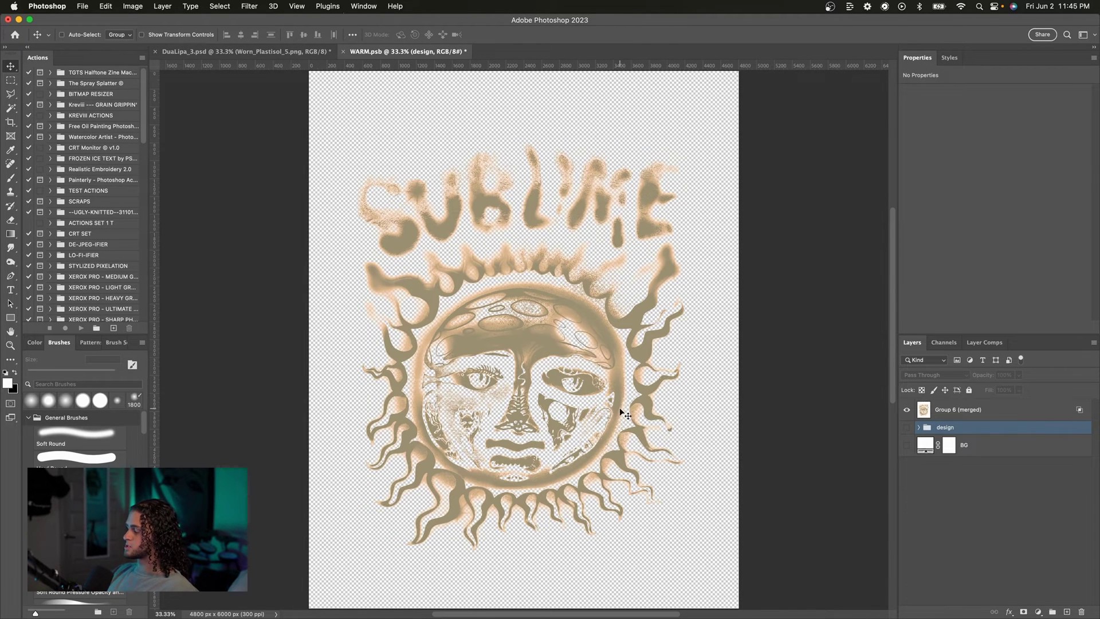
{"action": "left_click", "coordinate": [906, 445]}
{"action": "left_click", "coordinate": [956, 410]}
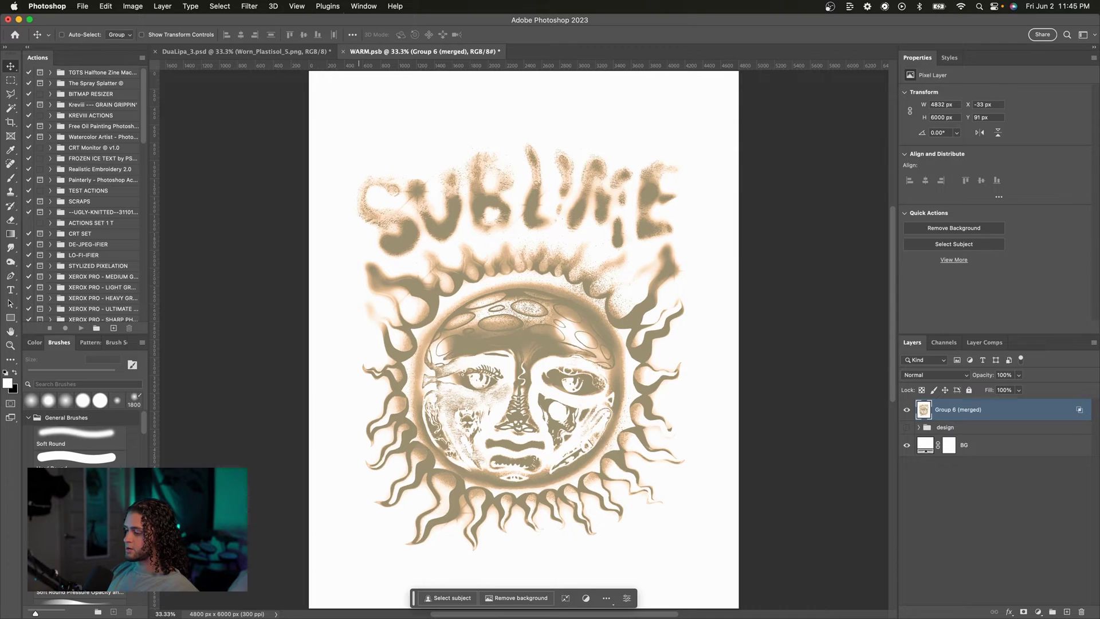
Step: Place Worn_Plastisol_3 onto the Sublime sun artwork and shift it up
{"action": "key", "text": "super+Tab"}
{"action": "left_click_drag", "start_coordinate": [741, 80], "coordinate": [771, 85]}
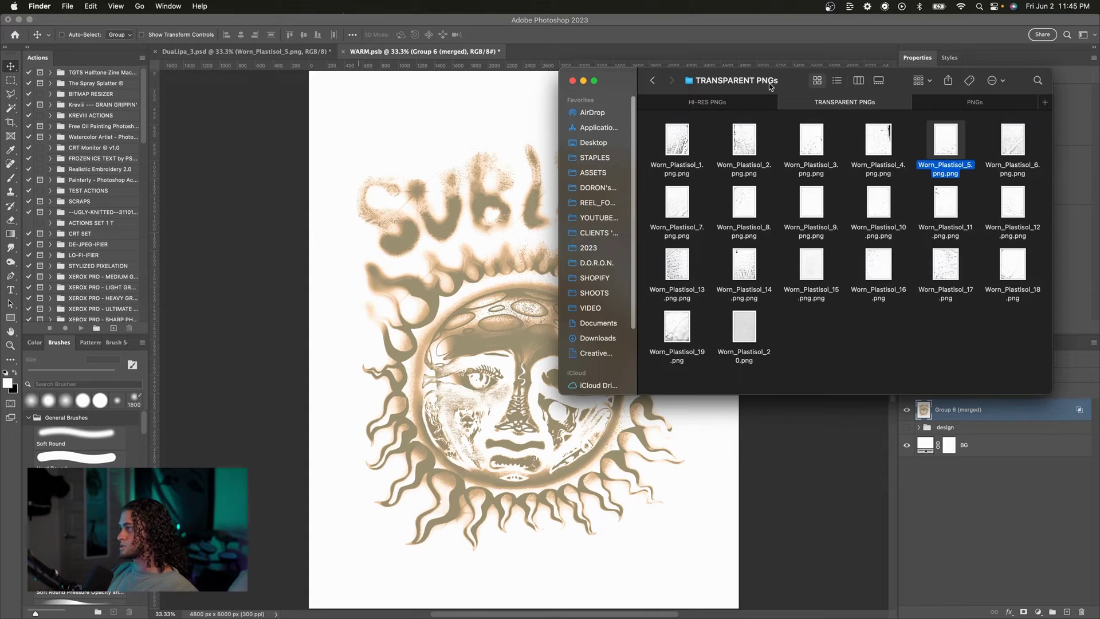
{"action": "left_click_drag", "start_coordinate": [762, 91], "coordinate": [734, 105]}
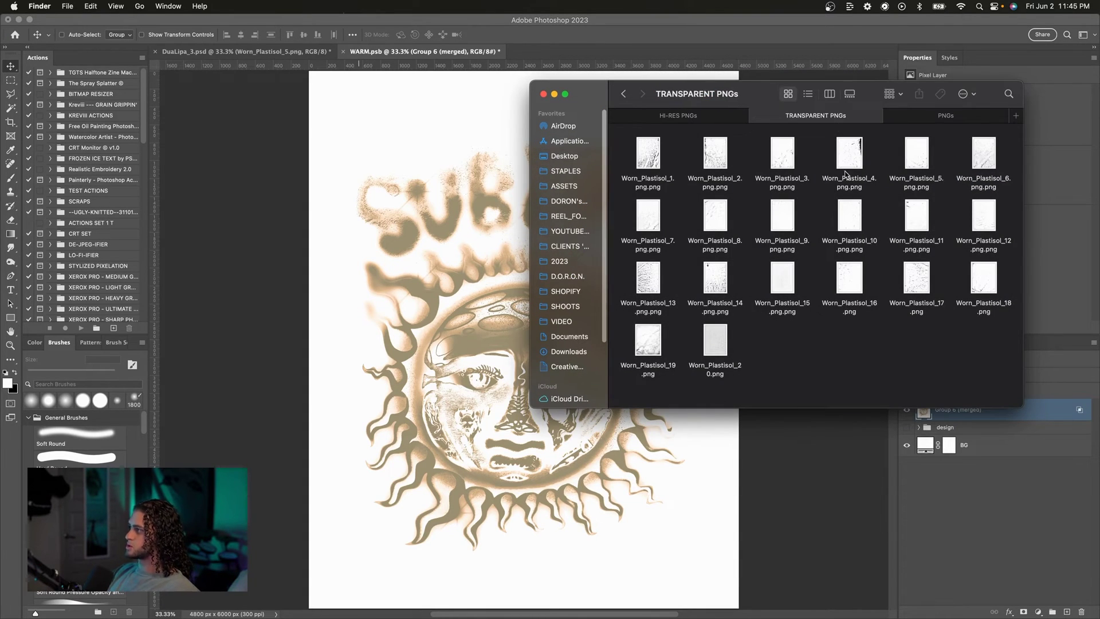
{"action": "left_click_drag", "start_coordinate": [782, 152], "coordinate": [436, 290]}
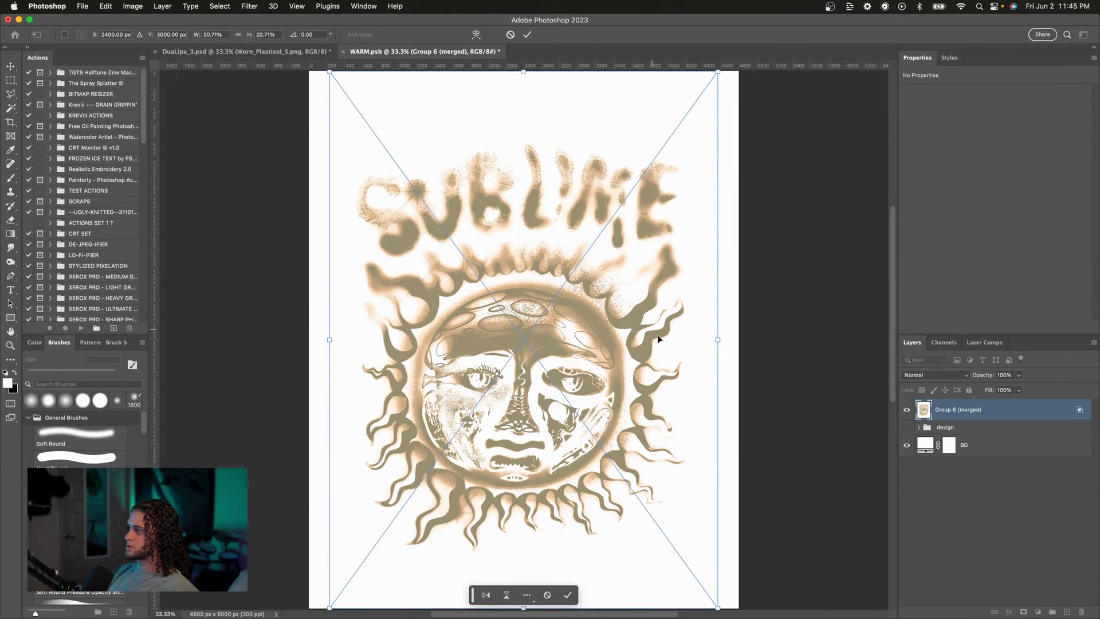
{"action": "key", "text": "Return"}
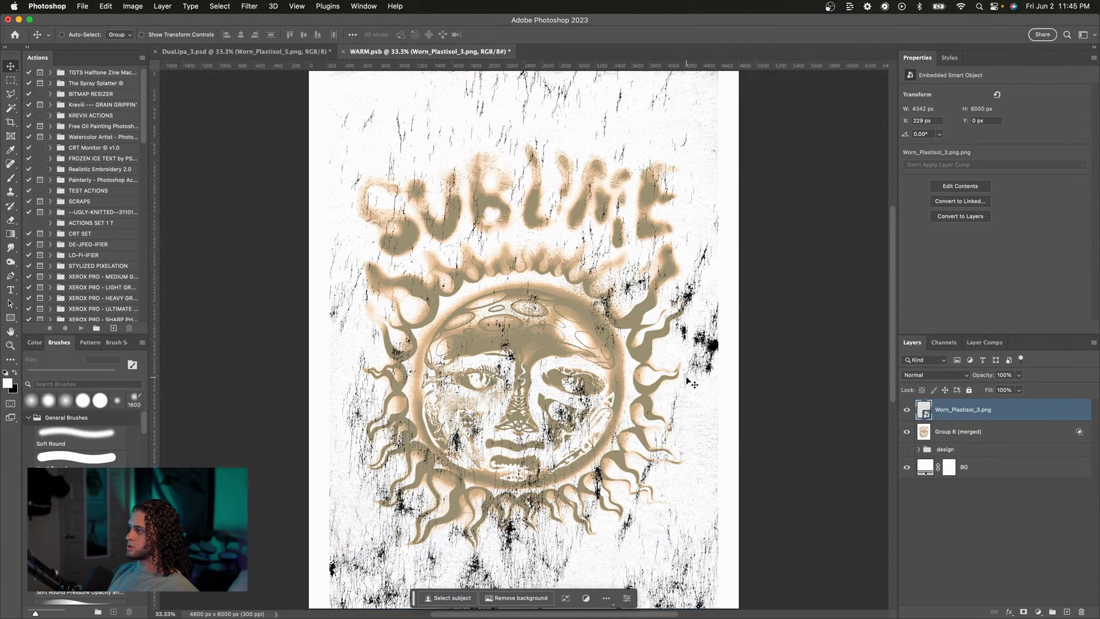
{"action": "mouse_move", "coordinate": [686, 376]}
{"action": "left_mouse_down"}
{"action": "mouse_move", "coordinate": [686, 328]}
{"action": "mouse_move", "coordinate": [700, 367]}
{"action": "left_mouse_up"}
Step: Set Worn_Plastisol_3 to 0% fill and turn on its knockout
{"action": "key", "text": "shift+0"}
{"action": "key", "text": "shift+0"}
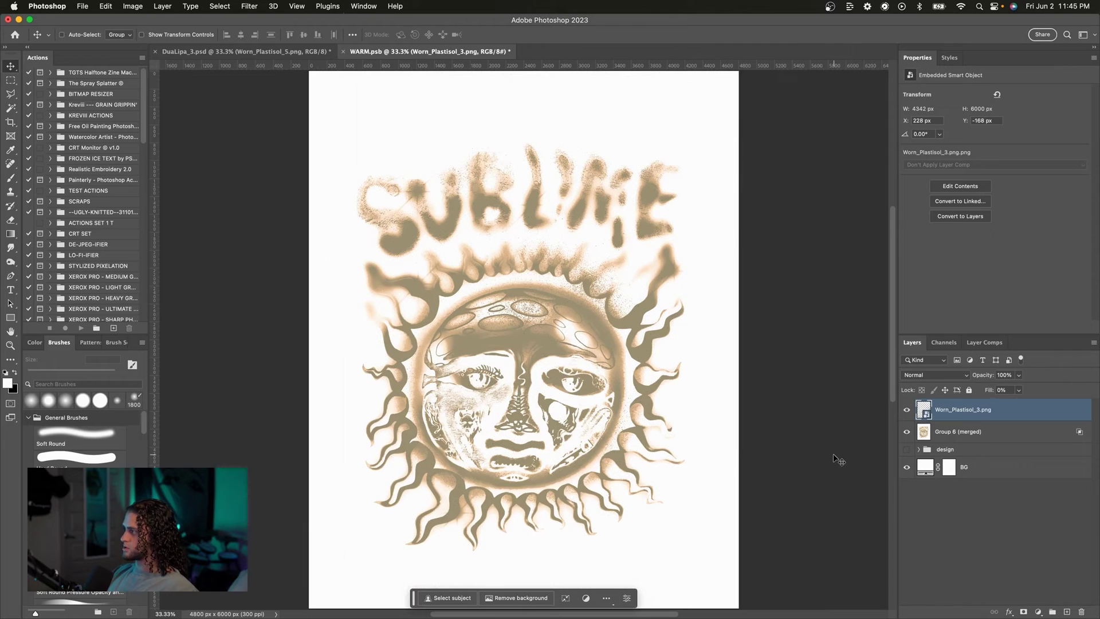
{"action": "double_click", "coordinate": [1029, 409]}
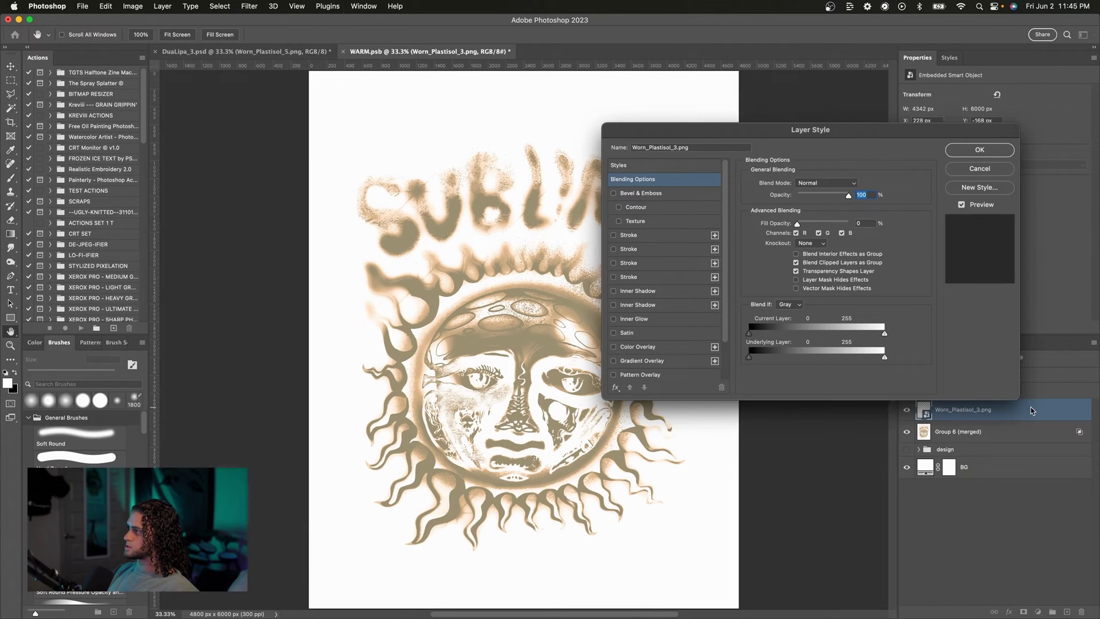
{"action": "left_click", "coordinate": [809, 243]}
{"action": "left_click", "coordinate": [816, 263]}
{"action": "key", "text": "Return"}
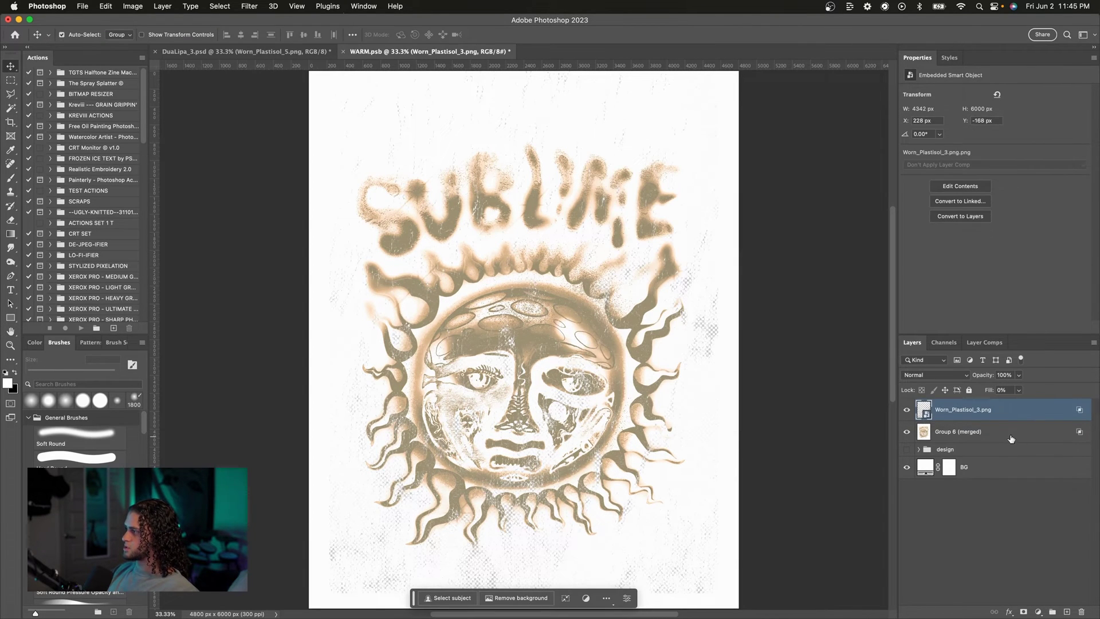
Step: Group the texture with Group 6 (merged) into Group 11
{"action": "left_click", "coordinate": [1011, 438], "text": "shift"}
{"action": "key", "text": "super+g"}
{"action": "left_click", "coordinate": [999, 422]}
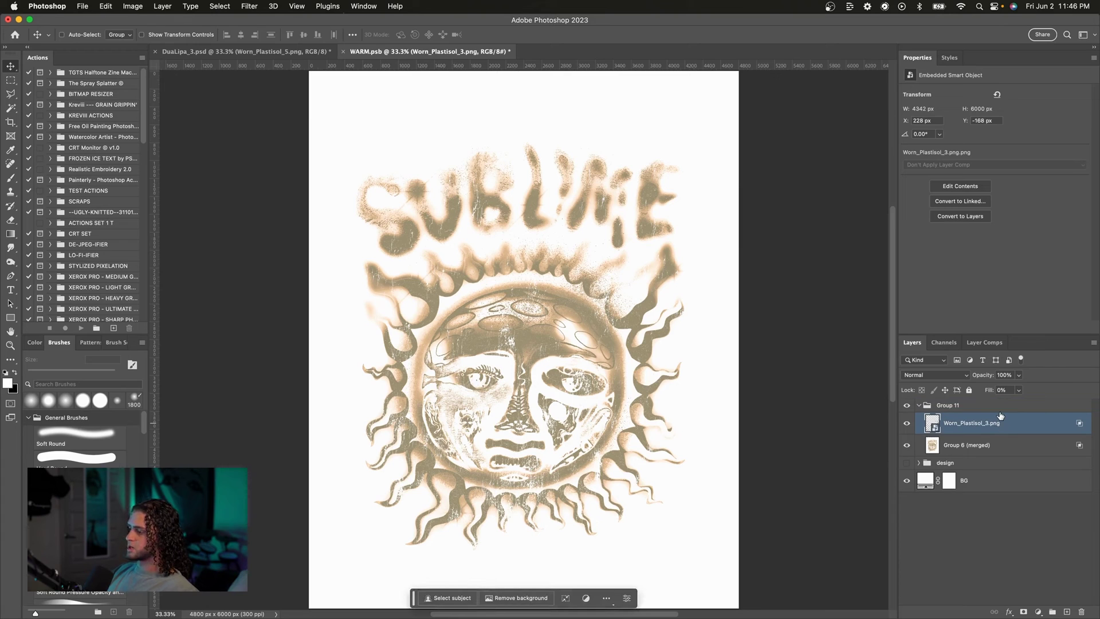
Step: Place Worn_Plastisol_1 from the texture folder onto the sun design and commit it
{"action": "key", "text": "super+Tab"}
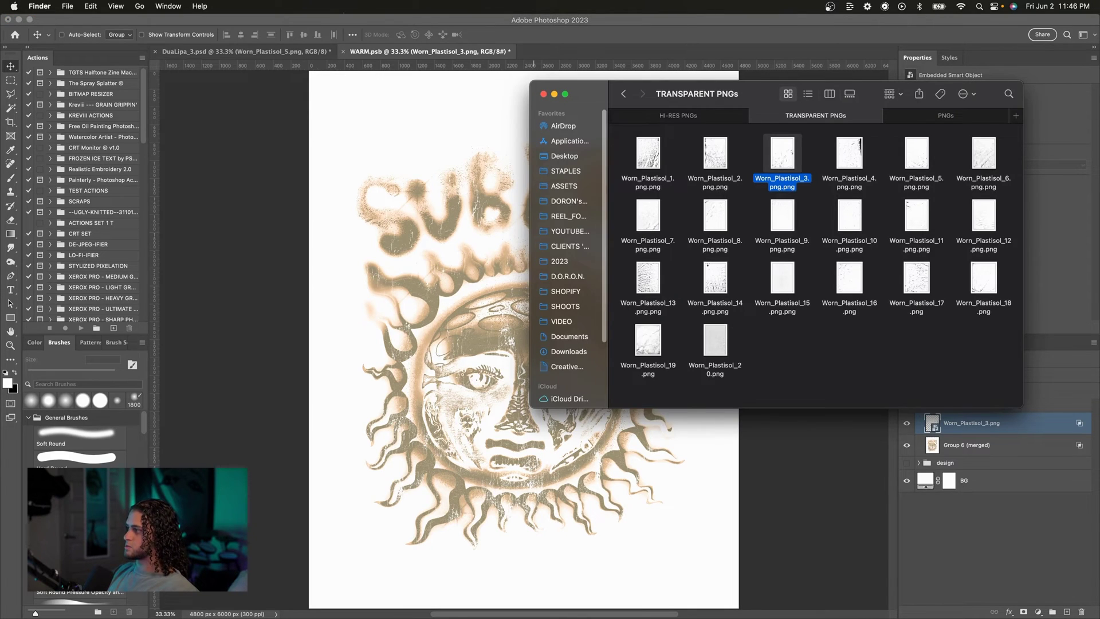
{"action": "left_click", "coordinate": [841, 340]}
{"action": "left_click_drag", "start_coordinate": [652, 152], "coordinate": [458, 436]}
{"action": "left_click_drag", "start_coordinate": [637, 337], "coordinate": [640, 324]}
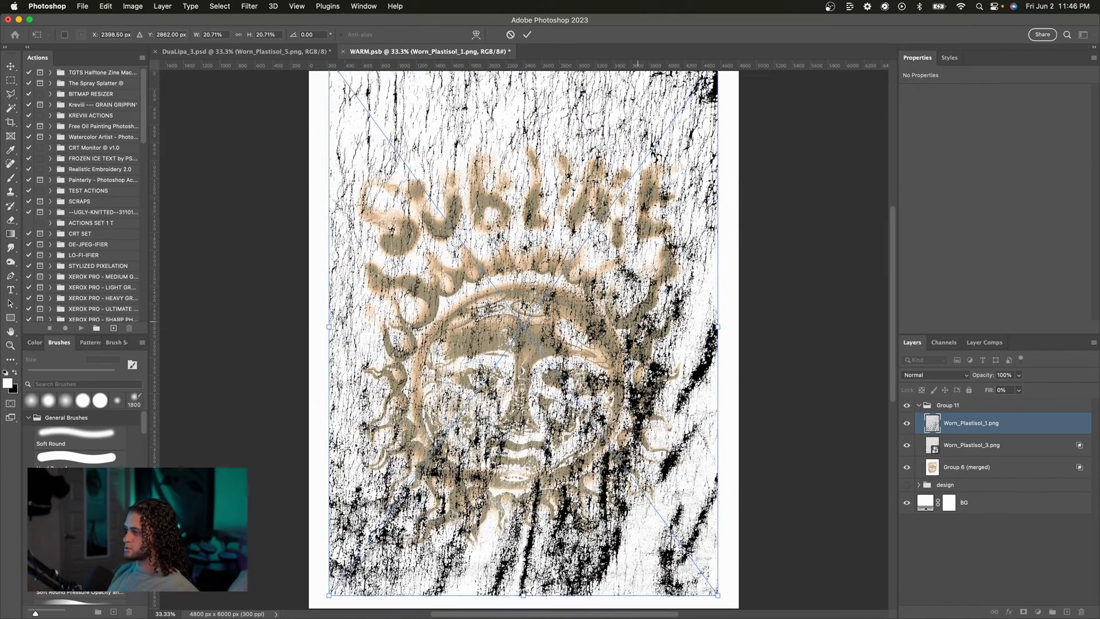
{"action": "left_click_drag", "start_coordinate": [638, 324], "coordinate": [638, 330]}
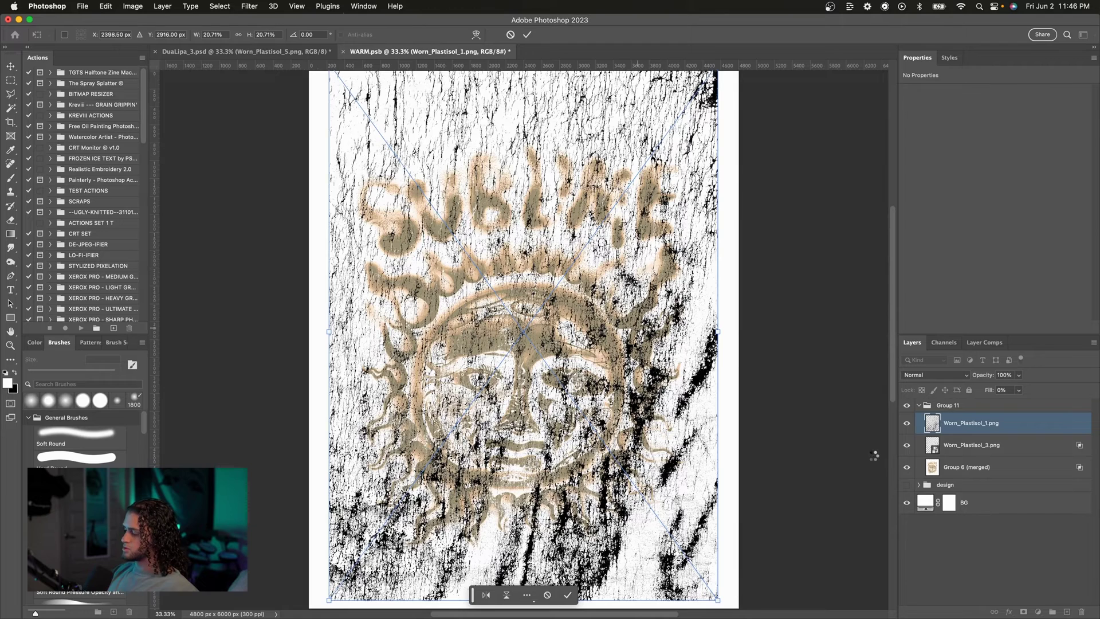
{"action": "key", "text": "Return"}
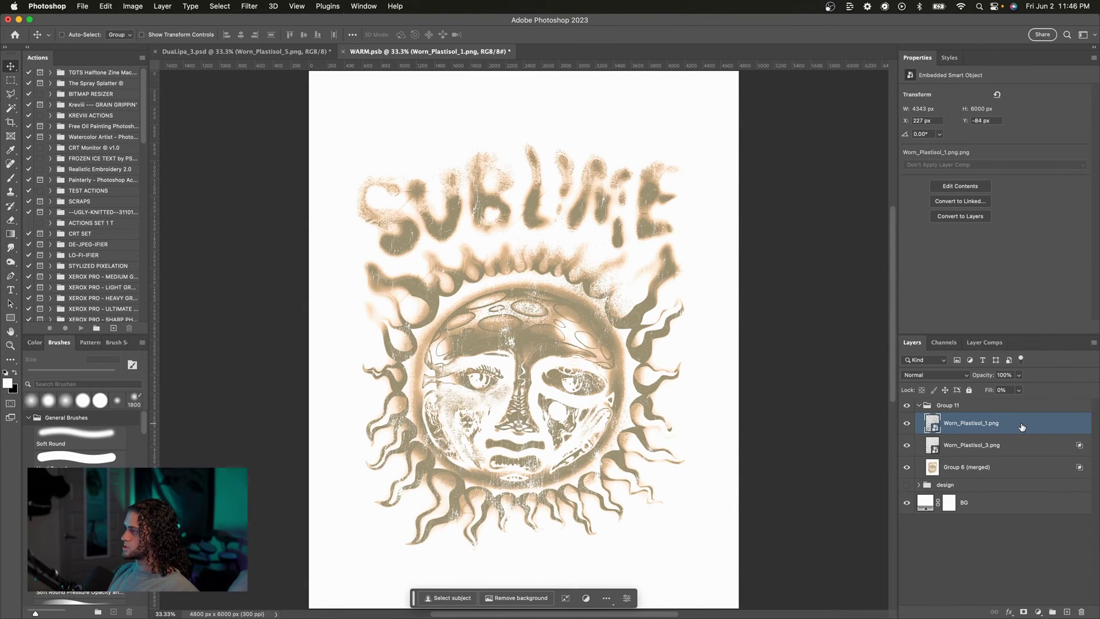
Step: Set Worn_Plastisol_1's Layer Style knockout to Shallow and move it over the sun
{"action": "double_click", "coordinate": [1021, 426]}
{"action": "left_click", "coordinate": [811, 243]}
{"action": "left_click", "coordinate": [809, 253]}
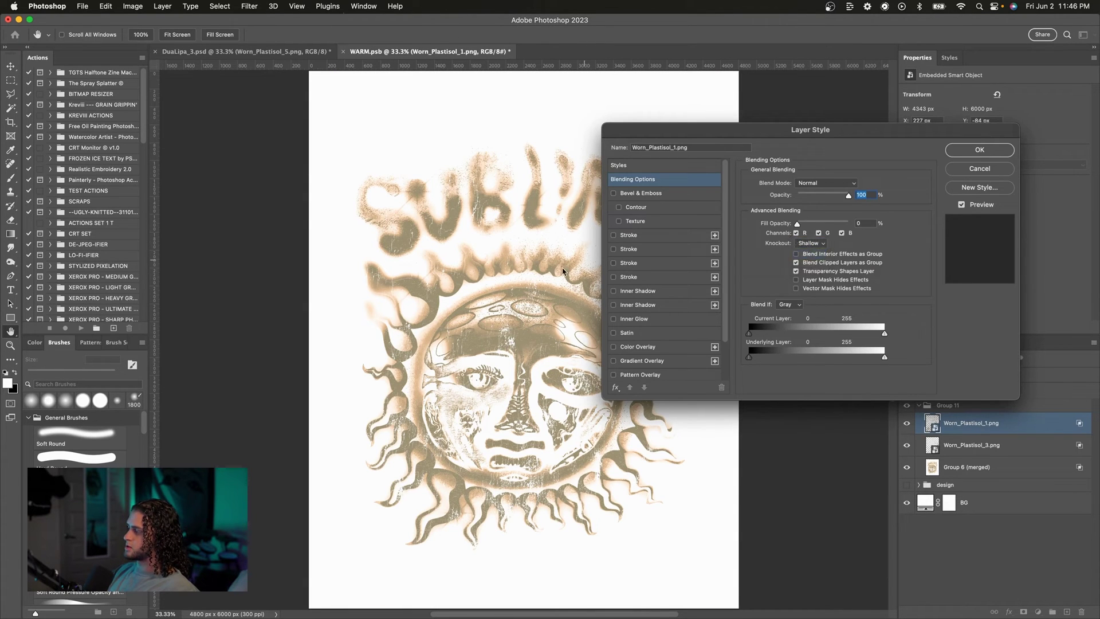
{"action": "key", "text": "Return"}
{"action": "mouse_move", "coordinate": [584, 215]}
{"action": "left_mouse_down"}
{"action": "mouse_move", "coordinate": [598, 238]}
{"action": "mouse_move", "coordinate": [599, 207]}
{"action": "left_mouse_up"}
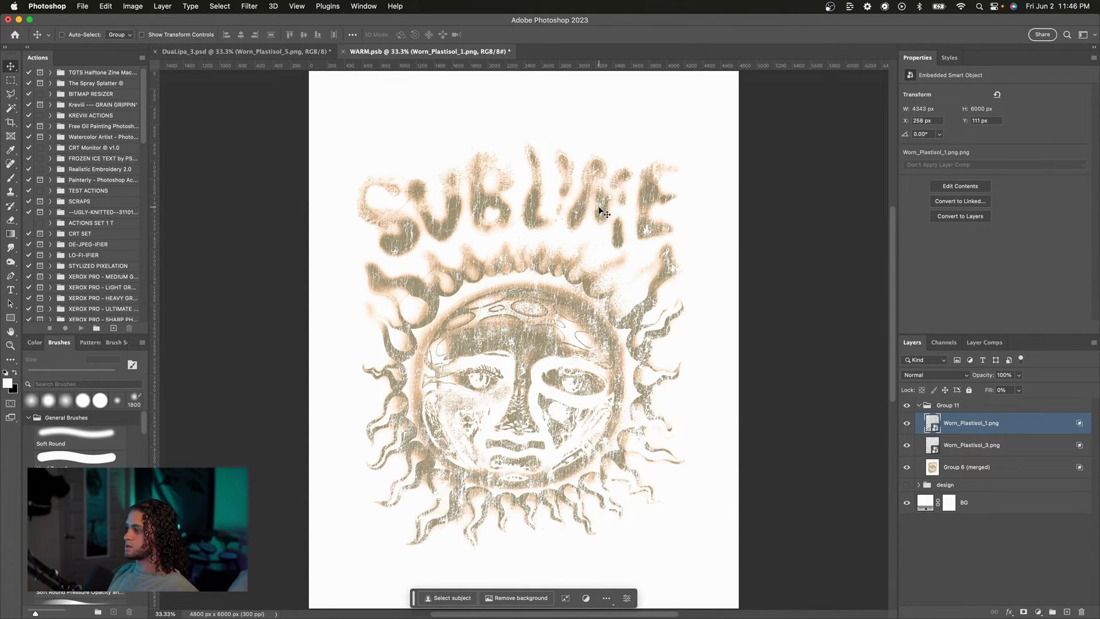
Step: Lower Worn_Plastisol_1's opacity to 59%
{"action": "key", "text": "super+plus"}
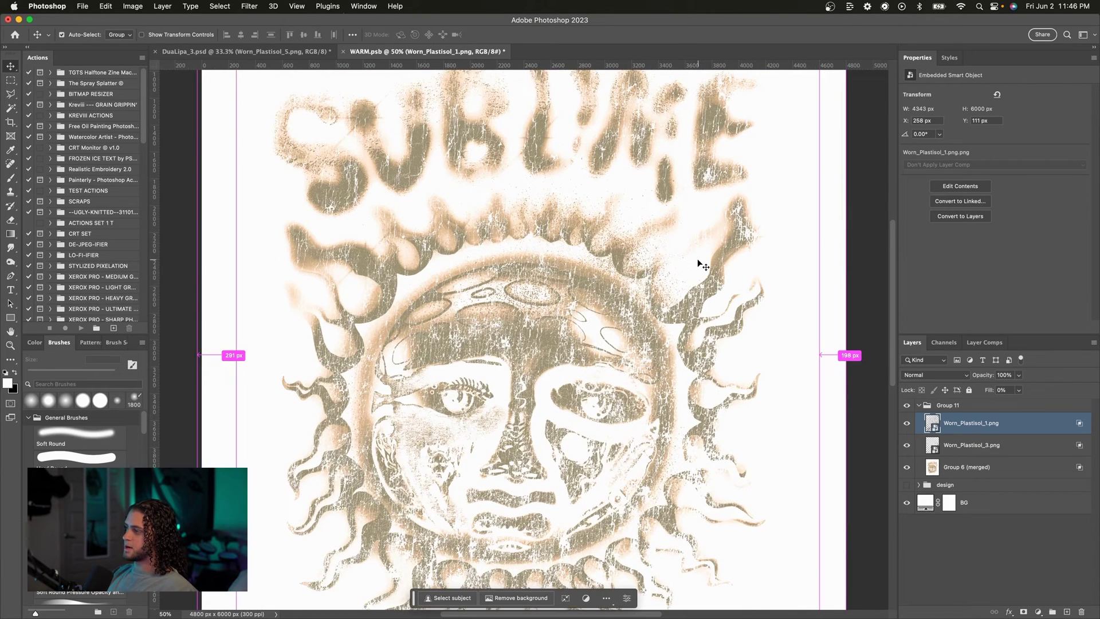
{"action": "key", "text": "super+minus"}
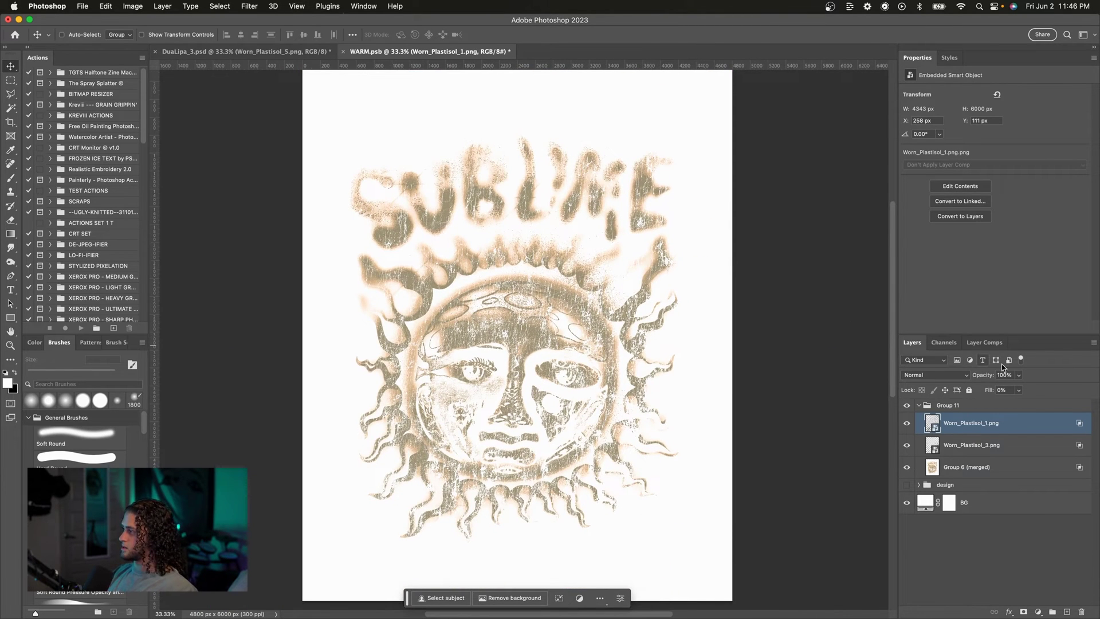
{"action": "left_click", "coordinate": [1018, 374]}
{"action": "left_click_drag", "start_coordinate": [1022, 388], "coordinate": [1000, 391]}
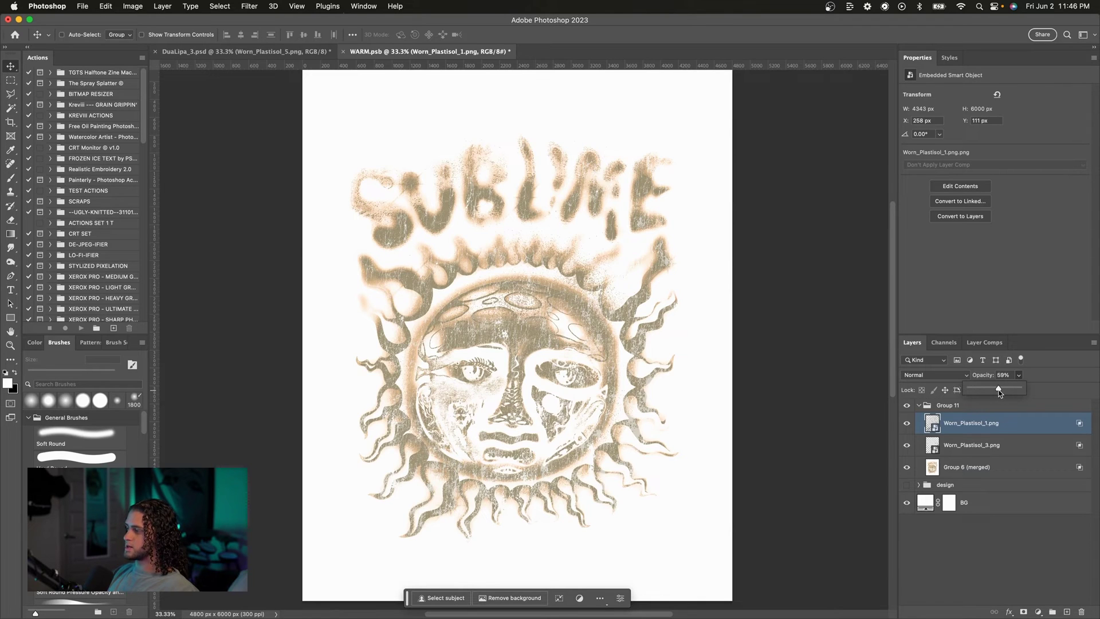
{"action": "left_click", "coordinate": [557, 400]}
Step: Shift Worn_Plastisol_1 up-left, hide the background, and move Worn_Plastisol_3 to X 417 px, Y 219 px
{"action": "scroll", "coordinate": [558, 400], "scroll_direction": "up", "scroll_amount": 1}
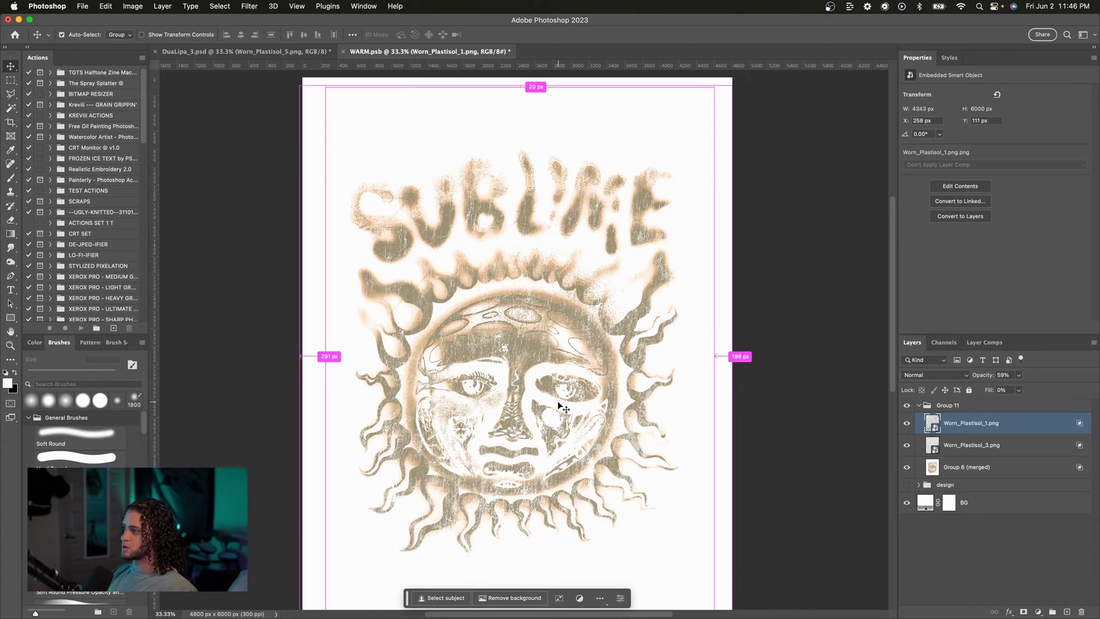
{"action": "scroll", "coordinate": [558, 400], "scroll_direction": "up", "scroll_amount": 1}
{"action": "scroll", "coordinate": [558, 401], "scroll_direction": "down", "scroll_amount": 2}
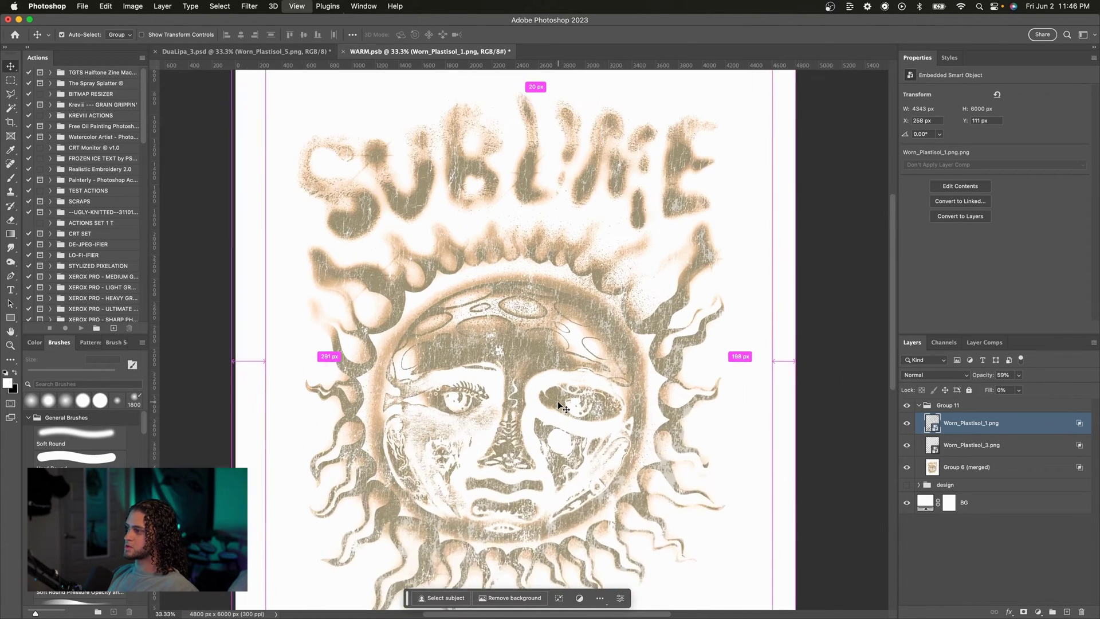
{"action": "scroll", "coordinate": [558, 401], "scroll_direction": "up", "scroll_amount": 2}
{"action": "scroll", "coordinate": [557, 400], "scroll_direction": "down", "scroll_amount": 1}
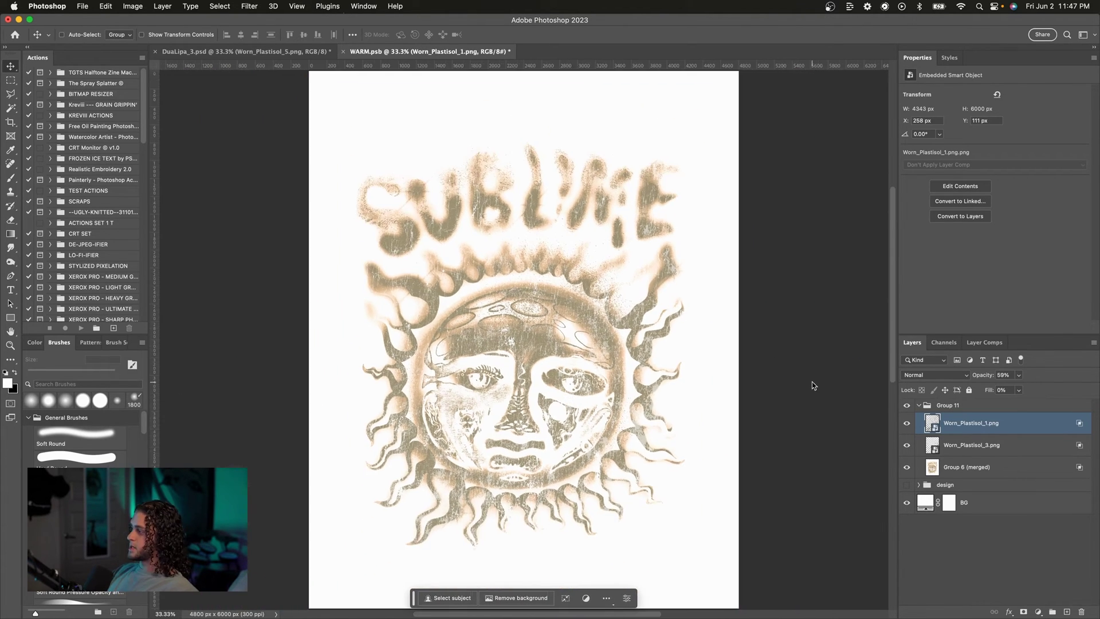
{"action": "left_click_drag", "start_coordinate": [570, 321], "coordinate": [618, 401]}
{"action": "left_click", "coordinate": [906, 502]}
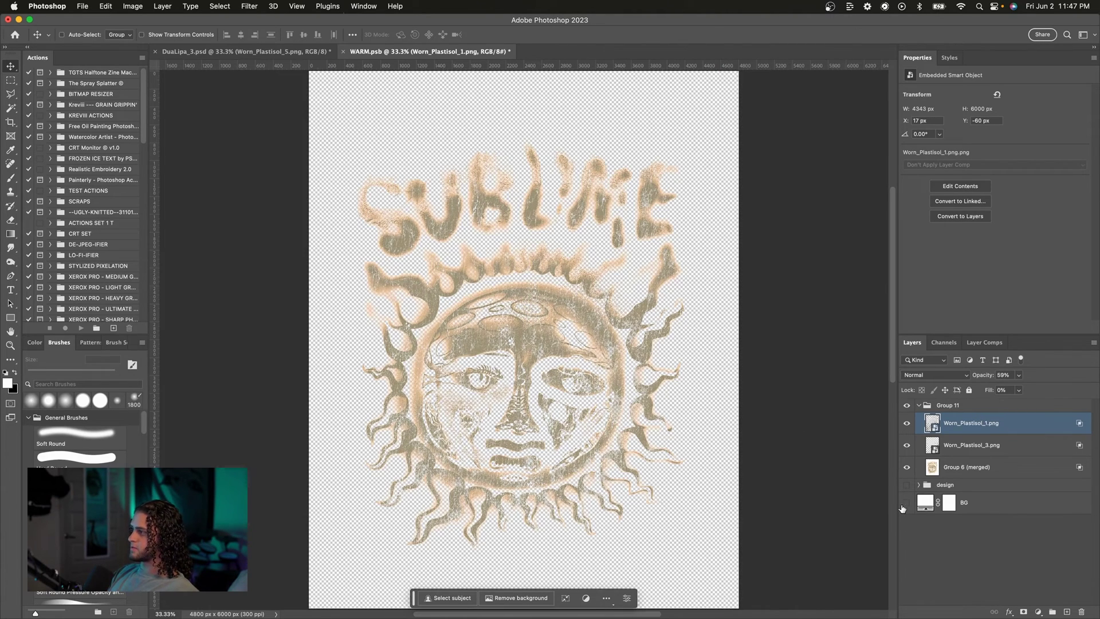
{"action": "left_click", "coordinate": [922, 440]}
{"action": "left_click_drag", "start_coordinate": [616, 301], "coordinate": [575, 324]}
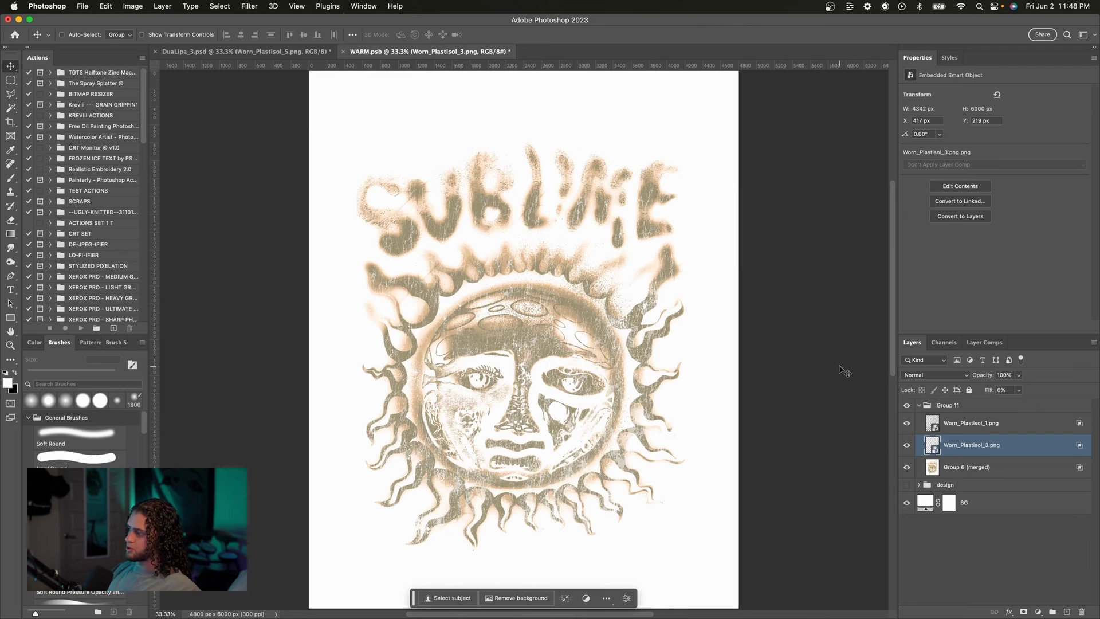
Step: Return Worn_Plastisol_1 to 100% opacity and position it over the SUBLIME lettering
{"action": "left_click", "coordinate": [1020, 428]}
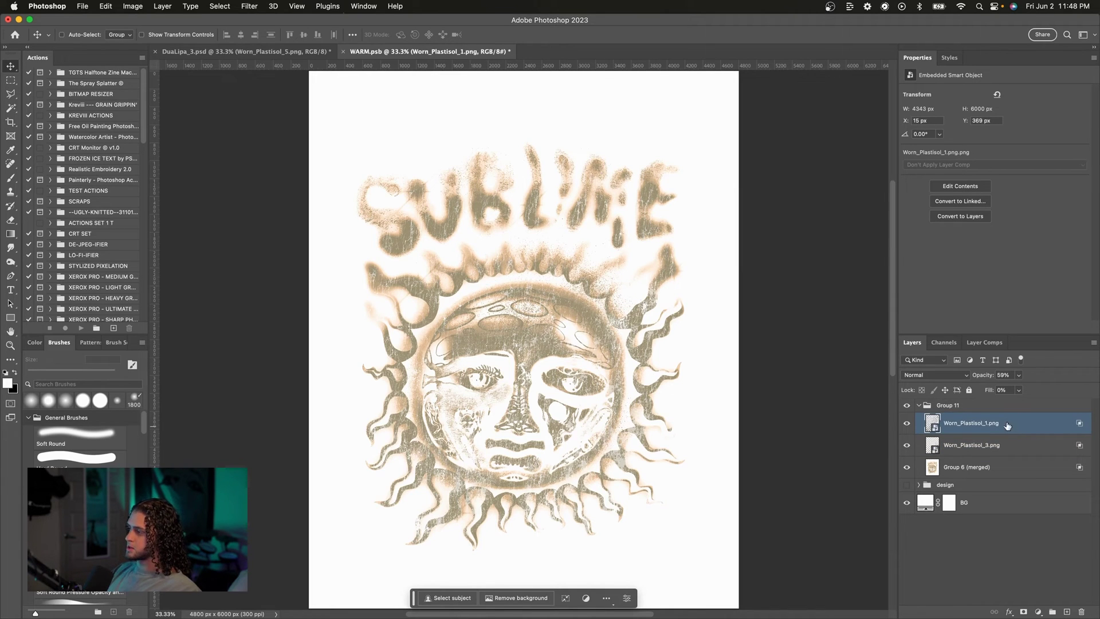
{"action": "left_click_drag", "start_coordinate": [696, 357], "coordinate": [675, 343]}
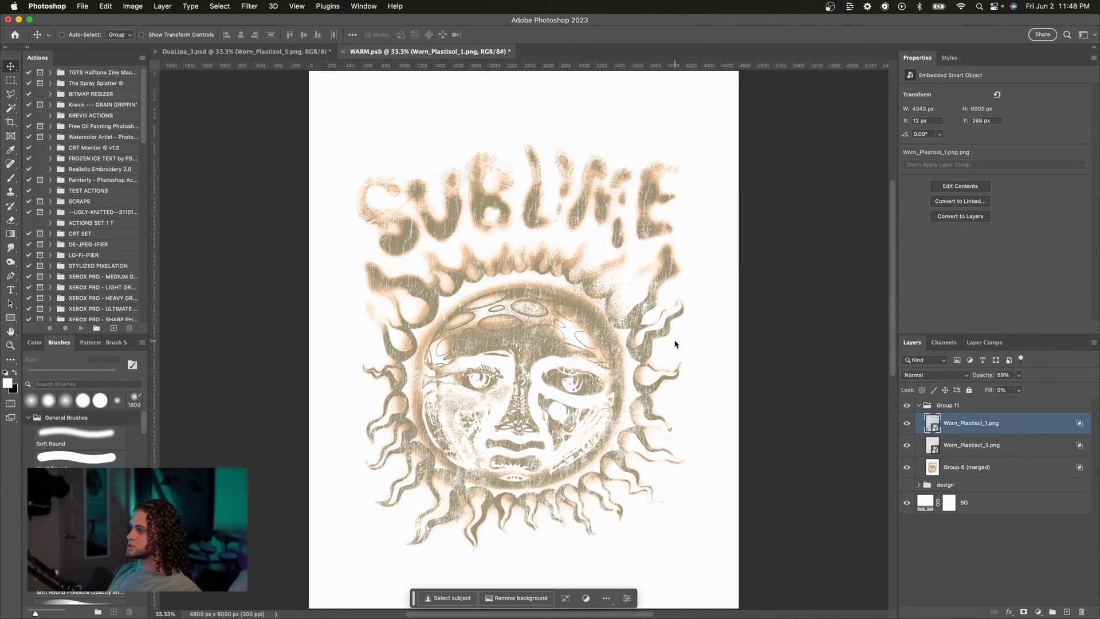
{"action": "key", "text": "0"}
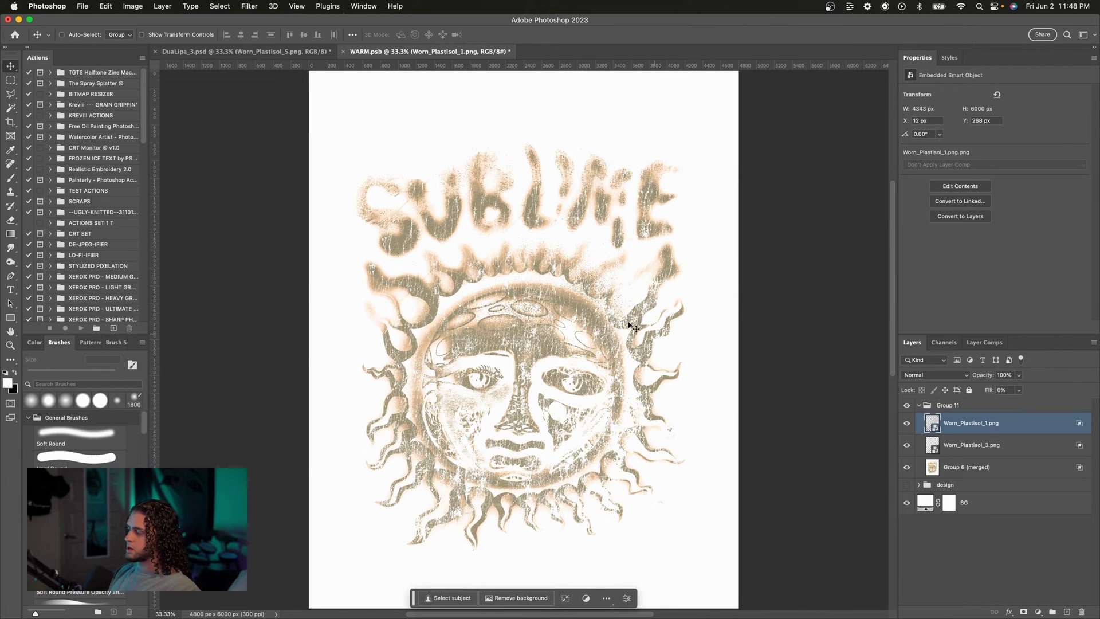
{"action": "left_click_drag", "start_coordinate": [587, 396], "coordinate": [607, 212]}
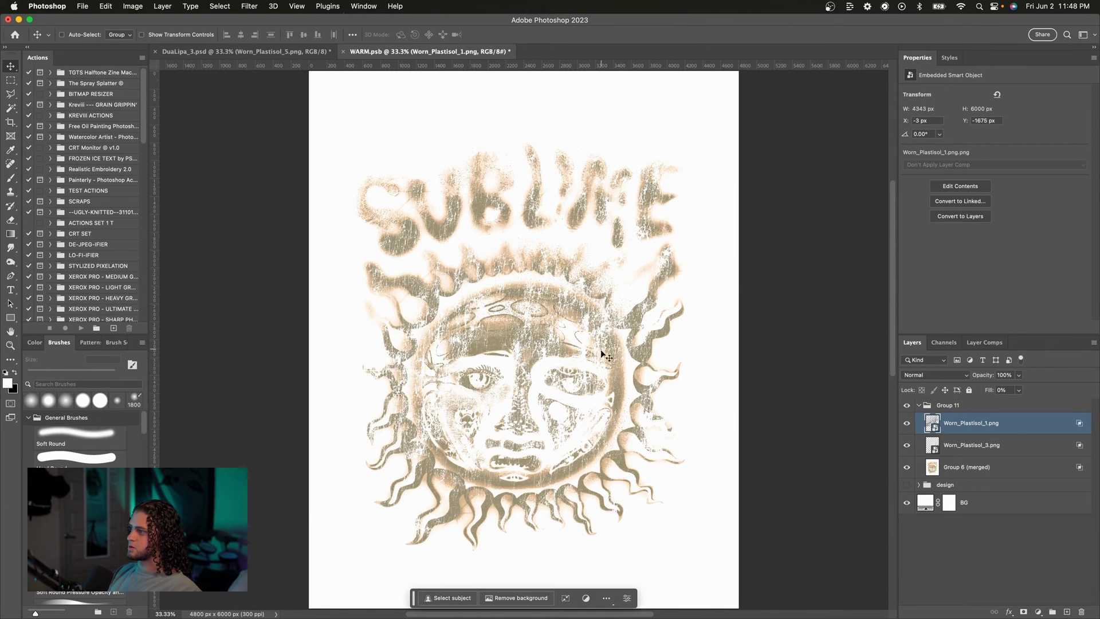
{"action": "left_click_drag", "start_coordinate": [600, 349], "coordinate": [600, 308]}
{"action": "left_click_drag", "start_coordinate": [608, 201], "coordinate": [623, 171]}
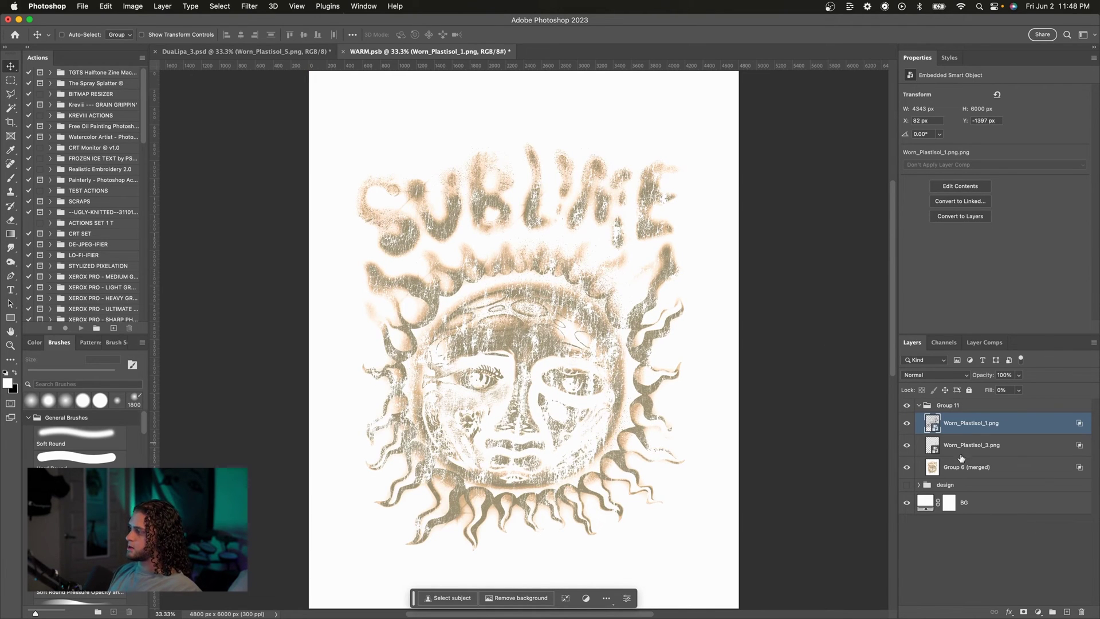
Step: Add an inverted black mask to Worn_Plastisol_1 and paint white over SUBLIME with an 800 px soft brush
{"action": "left_click", "coordinate": [1022, 612]}
{"action": "scroll", "coordinate": [744, 378], "scroll_direction": "up", "scroll_amount": 1}
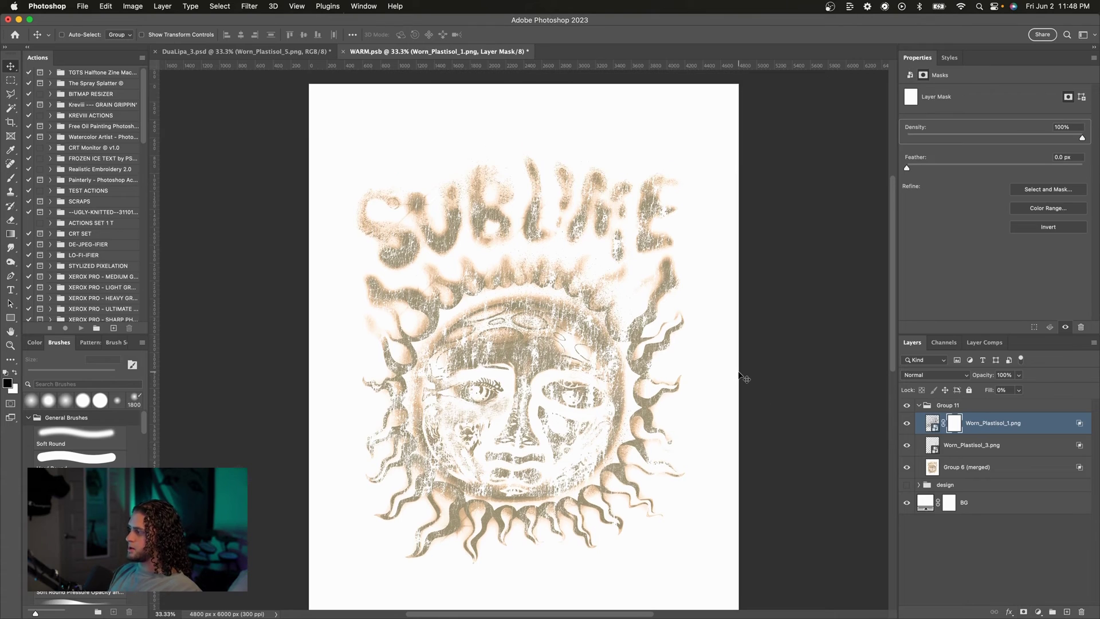
{"action": "key", "text": "super+i"}
{"action": "key", "text": "b"}
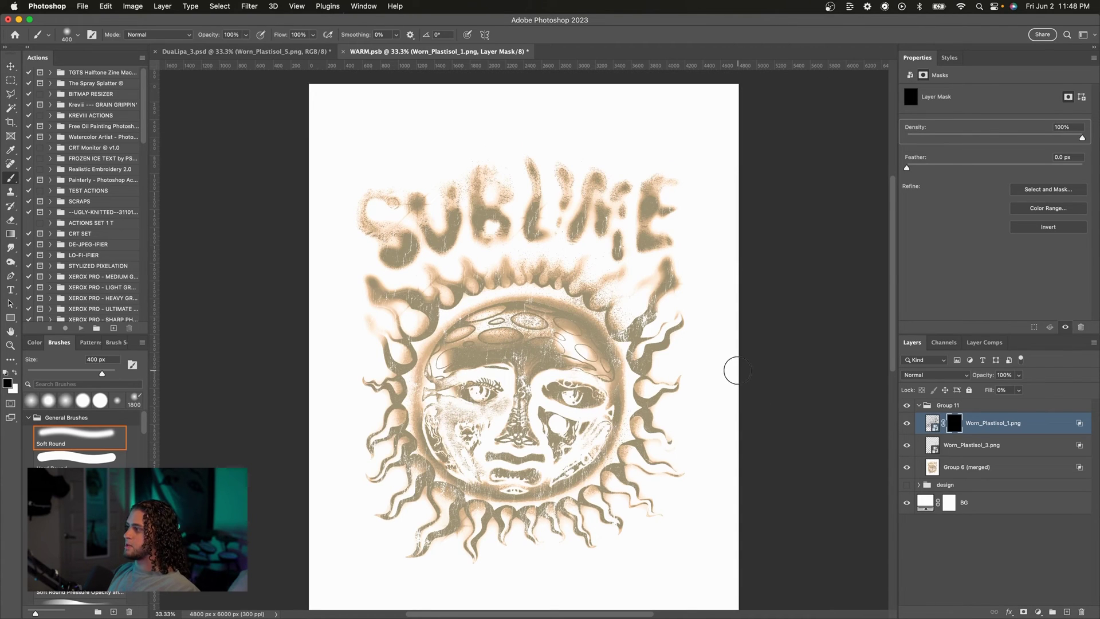
{"action": "key", "text": "bracketright"}
{"action": "key", "text": "bracketright"}
{"action": "key", "text": "bracketright"}
{"action": "key", "text": "bracketright"}
{"action": "key", "text": "x"}
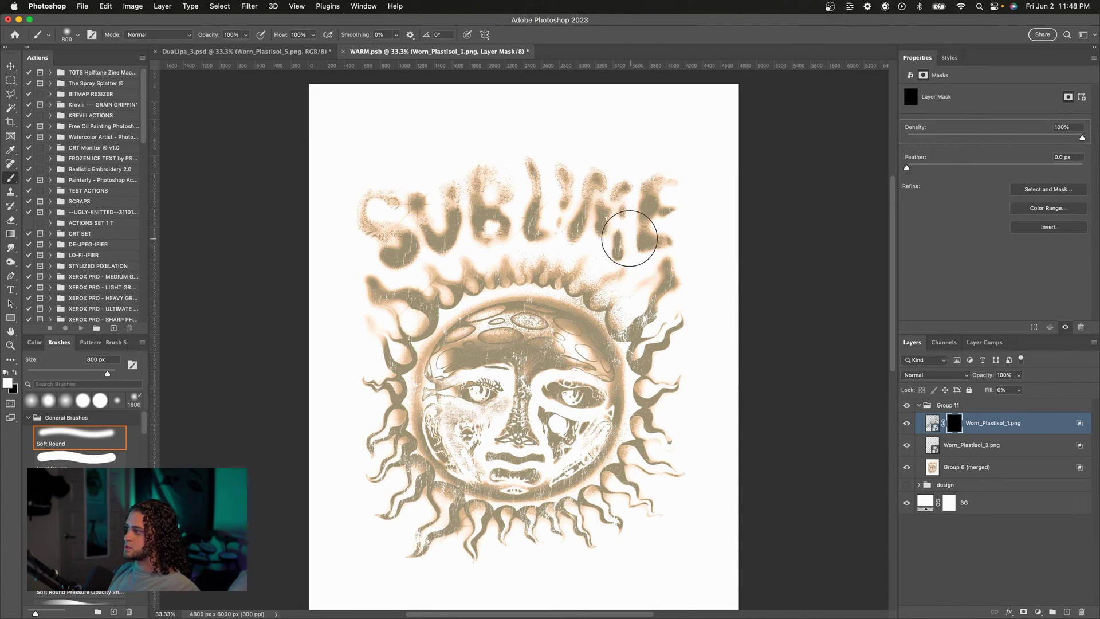
{"action": "mouse_move", "coordinate": [634, 226]}
{"action": "left_mouse_down"}
{"action": "mouse_move", "coordinate": [686, 205]}
{"action": "mouse_move", "coordinate": [562, 220]}
{"action": "mouse_move", "coordinate": [623, 228]}
{"action": "mouse_move", "coordinate": [506, 201]}
{"action": "mouse_move", "coordinate": [603, 176]}
{"action": "mouse_move", "coordinate": [459, 216]}
{"action": "mouse_move", "coordinate": [436, 238]}
{"action": "mouse_move", "coordinate": [382, 226]}
{"action": "left_mouse_up"}
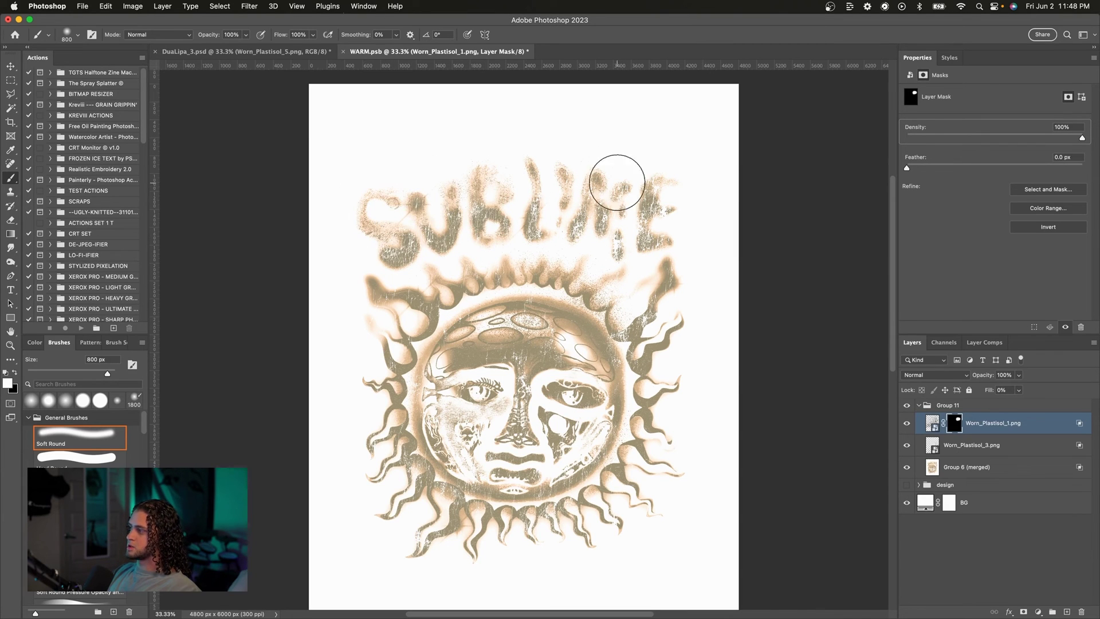
{"action": "key", "text": "v"}
{"action": "left_click", "coordinate": [517, 232]}
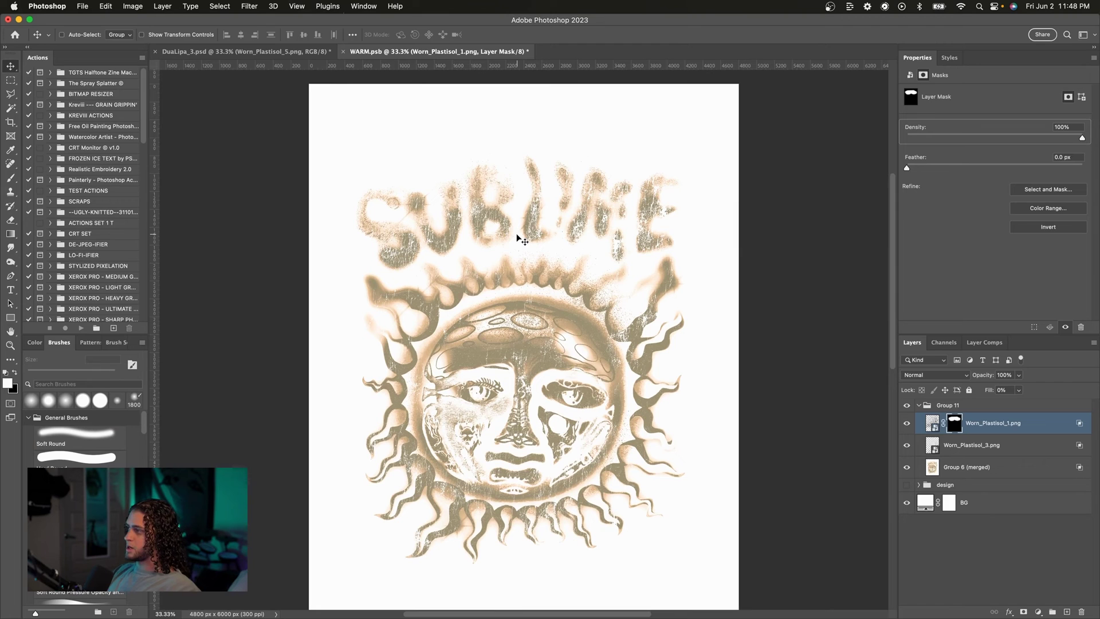